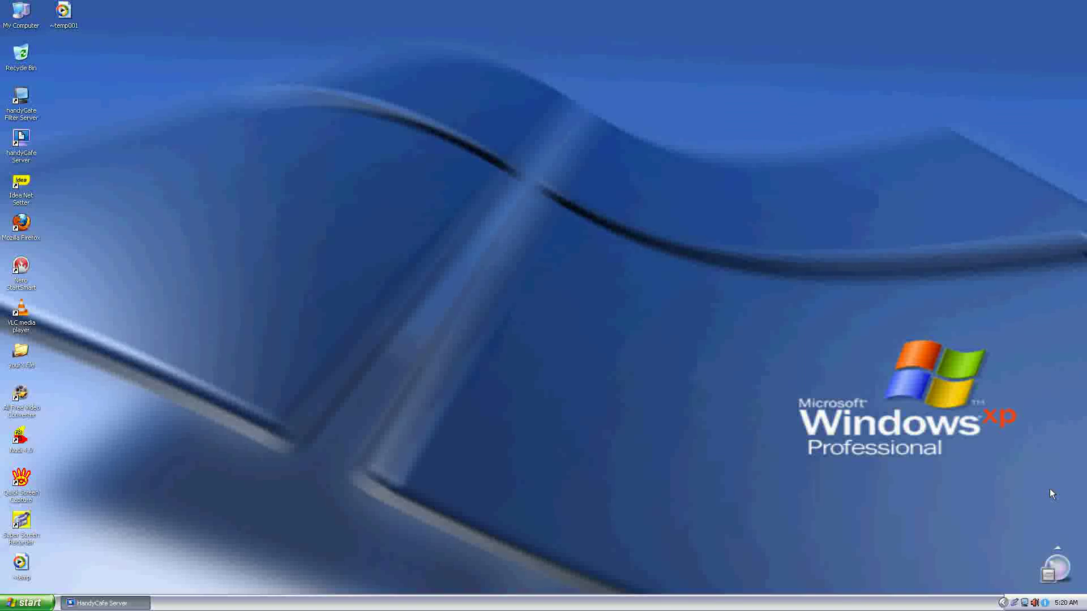
Open the My Computer window and the Printers and Faxes folder
double_click(17, 21)
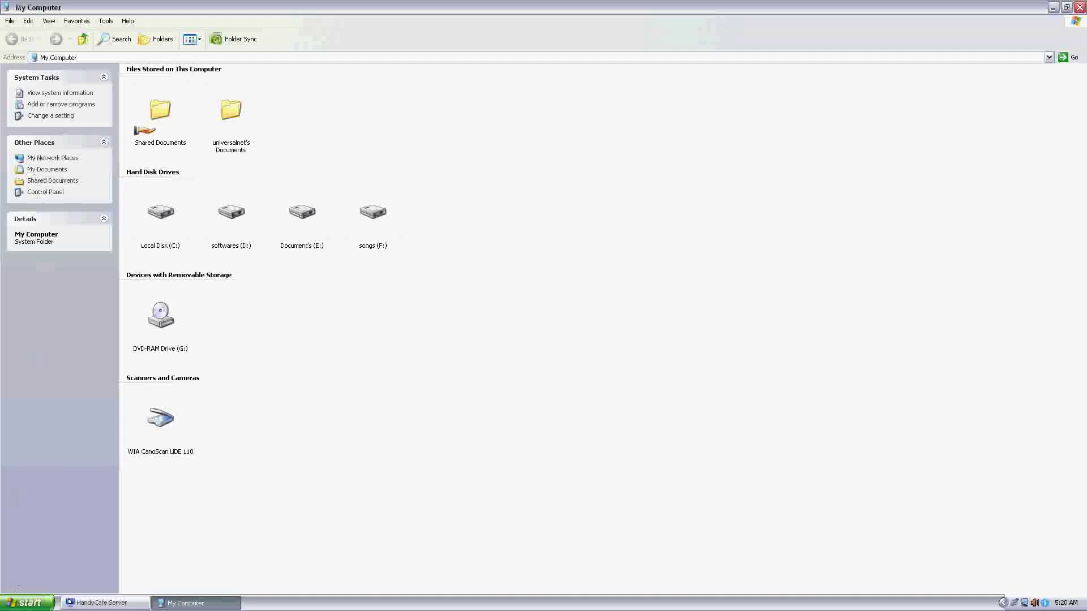
key("super")
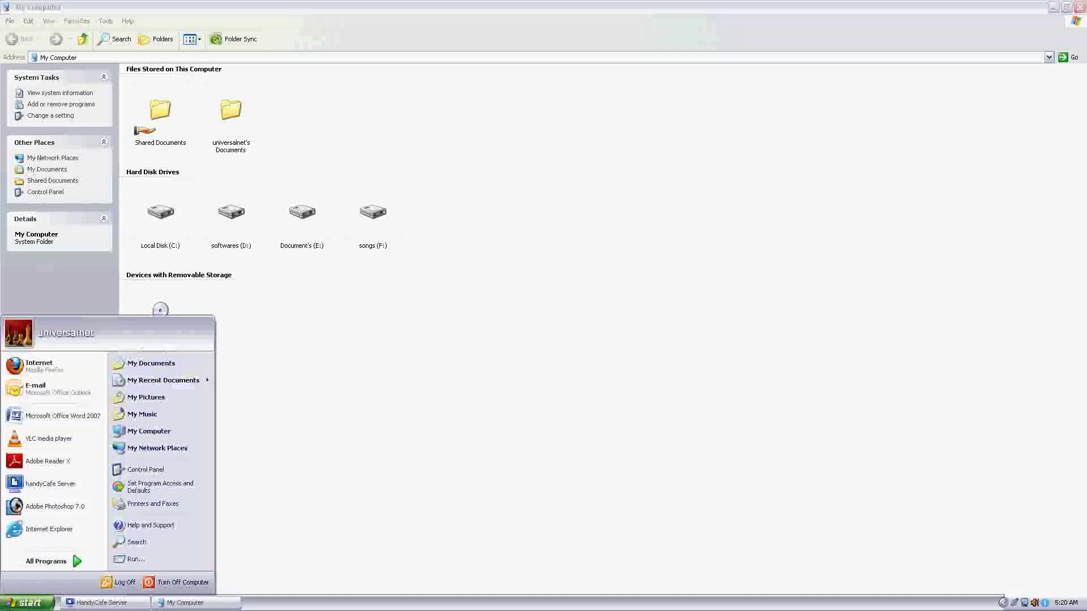
left_click(153, 506)
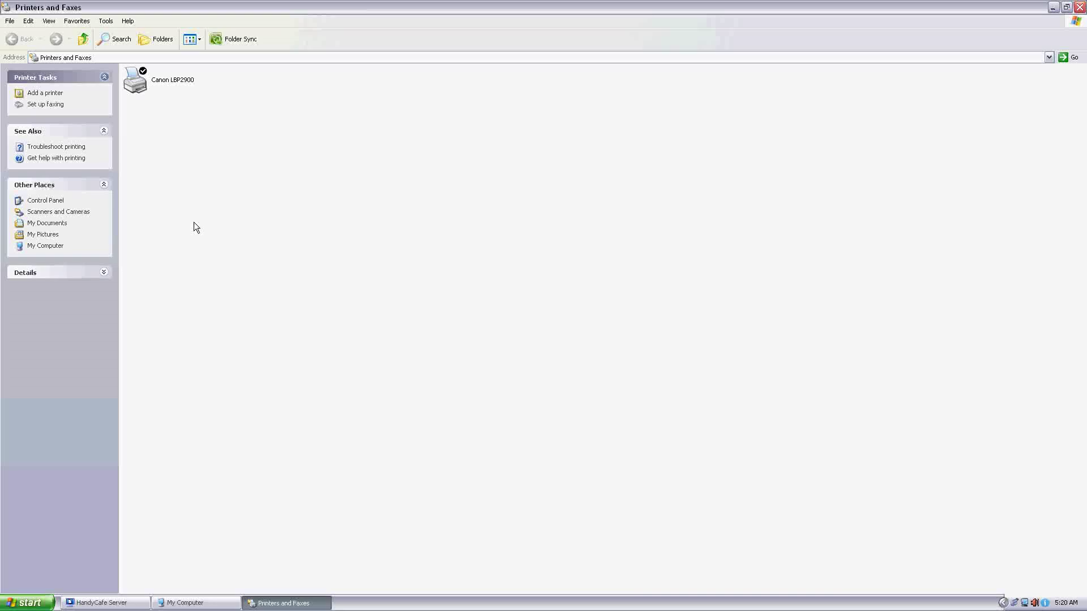
Share the Canon LBP2900 printer on the network under the share name CanonLBP2900
right_click(136, 82)
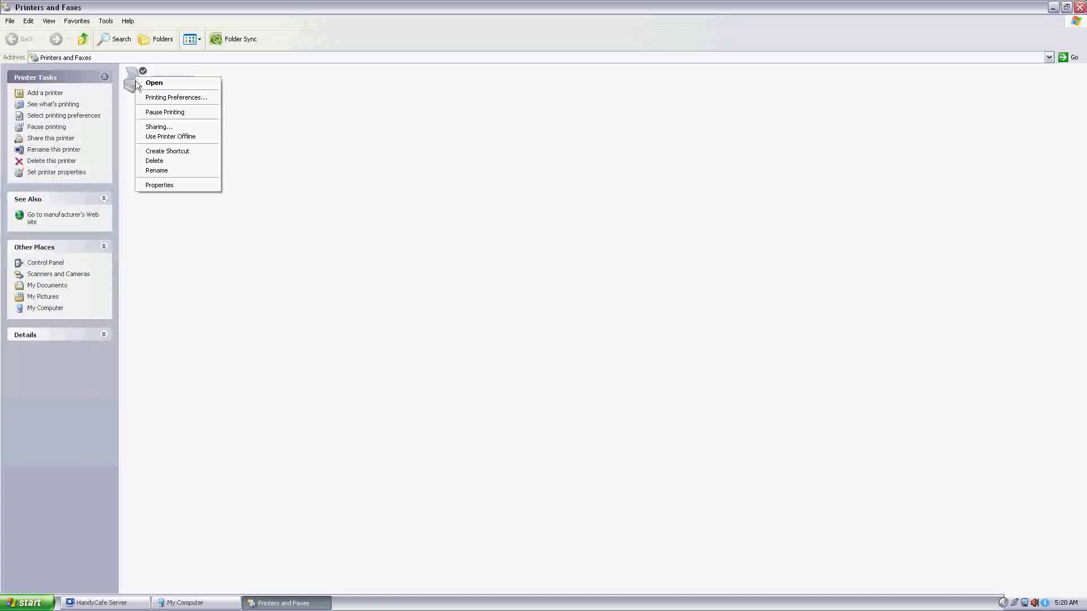
left_click(156, 127)
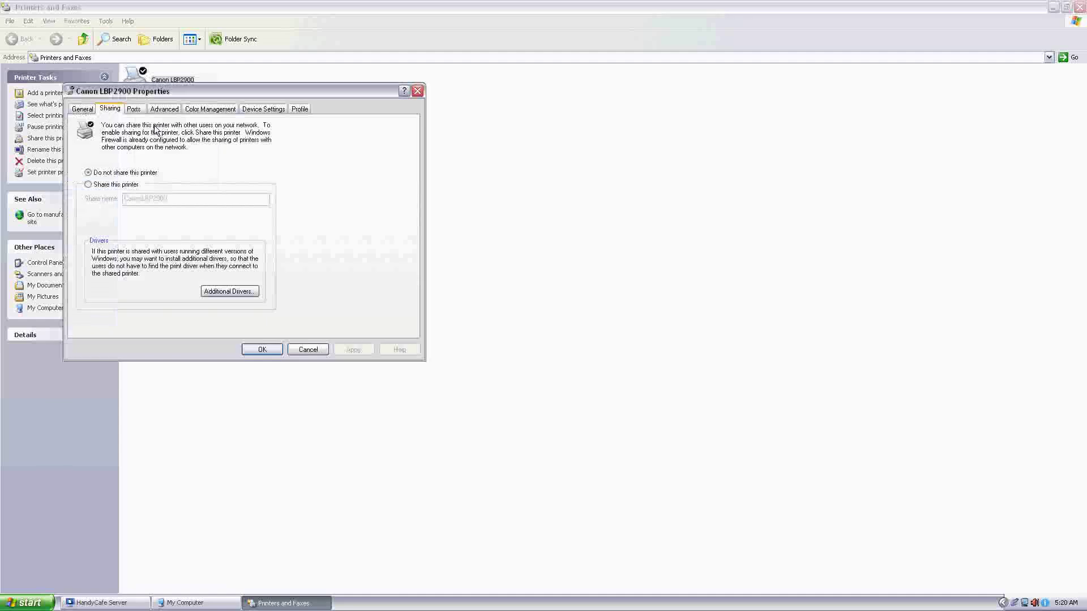
left_click(88, 184)
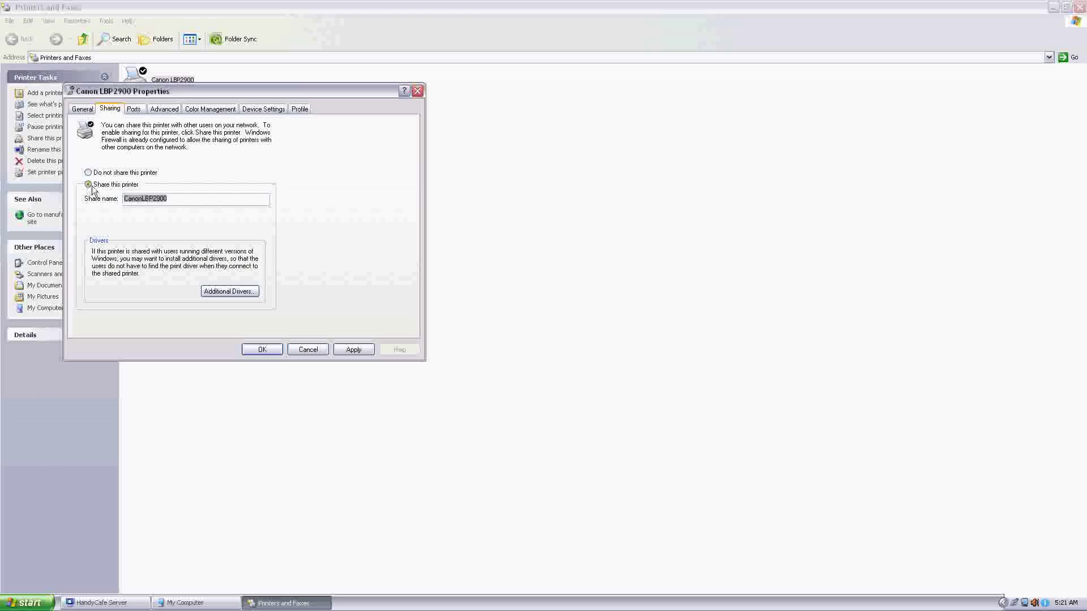
left_click(172, 196)
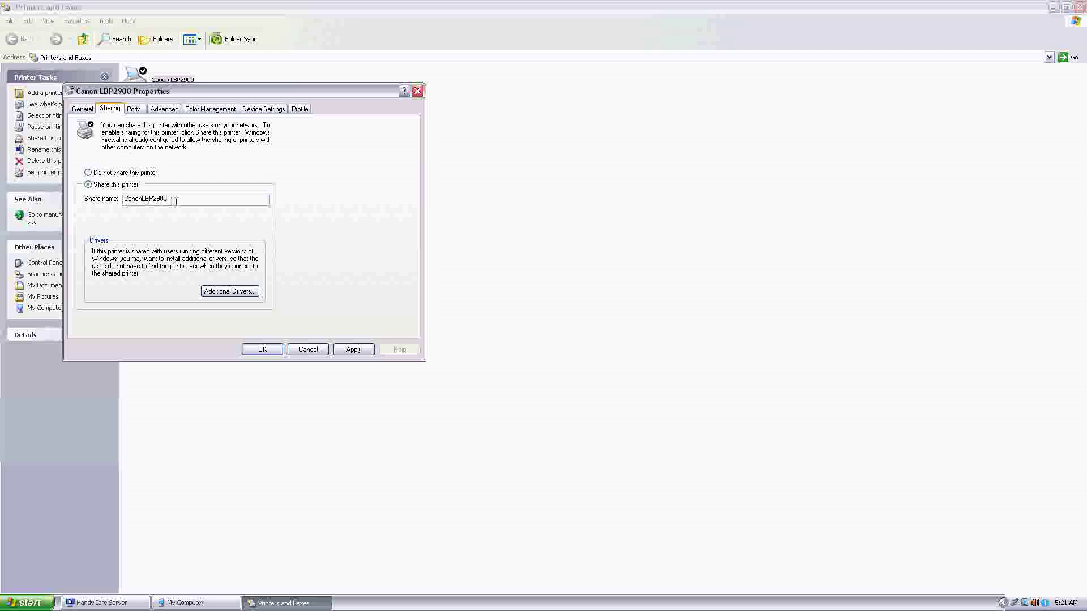
left_click(353, 349)
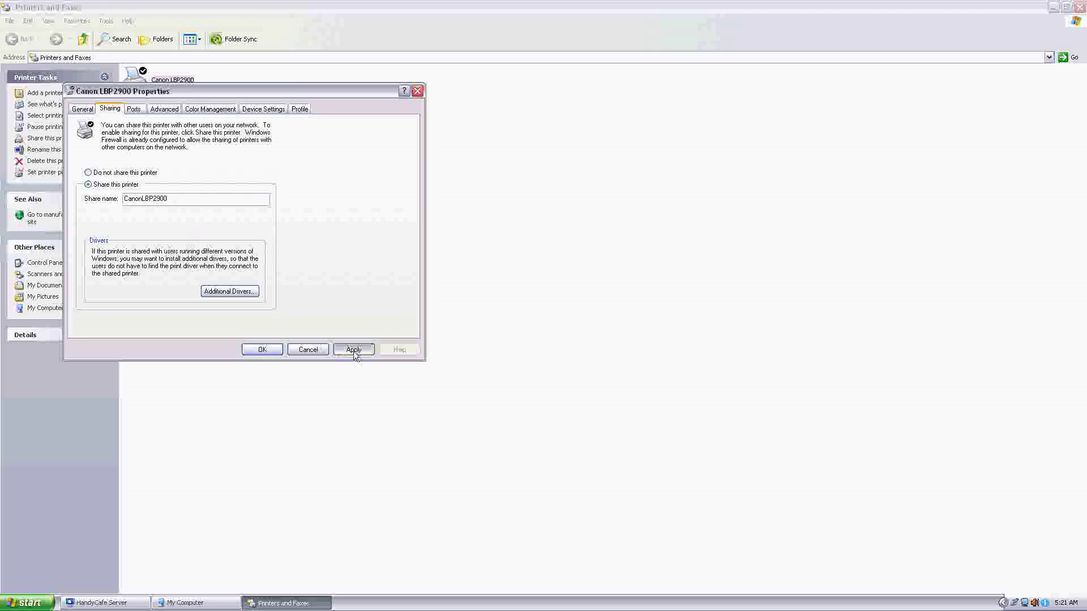
left_click(265, 350)
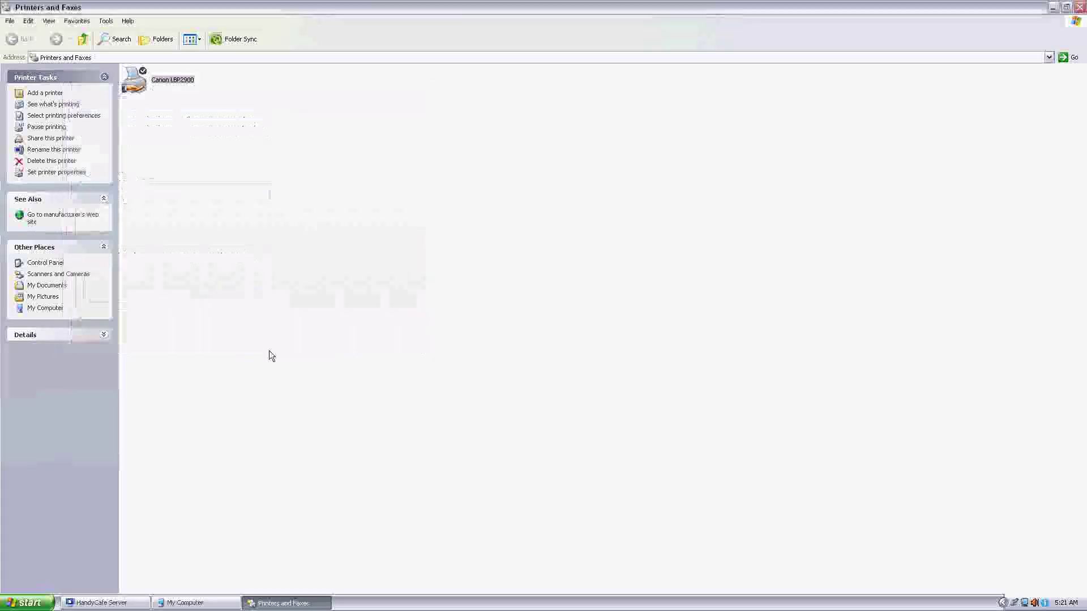
Close the Printers and Faxes and My Computer windows
left_click(183, 196)
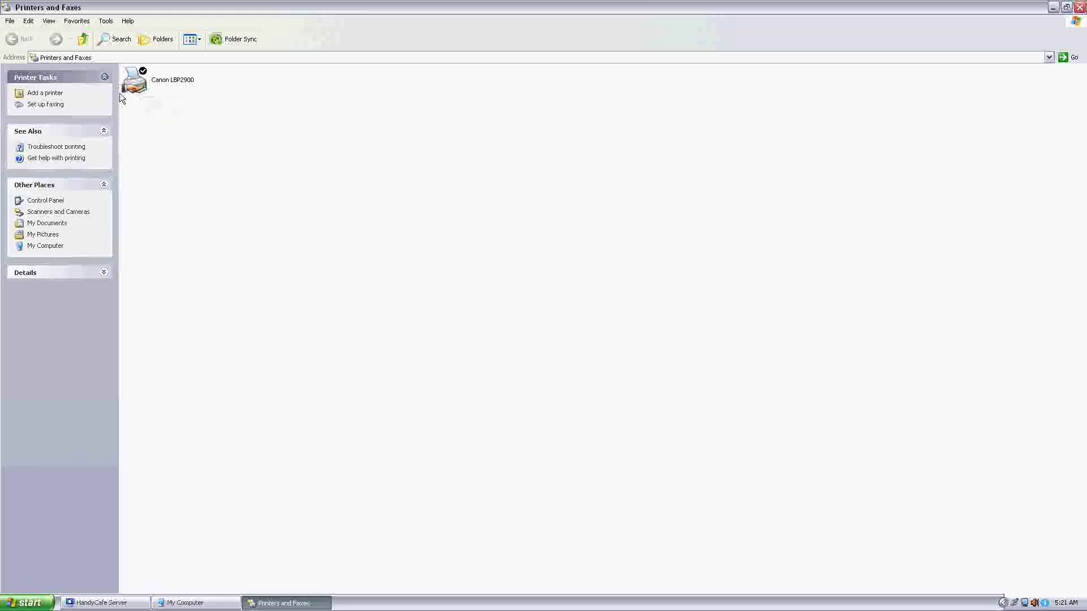
mouse_move(143, 91)
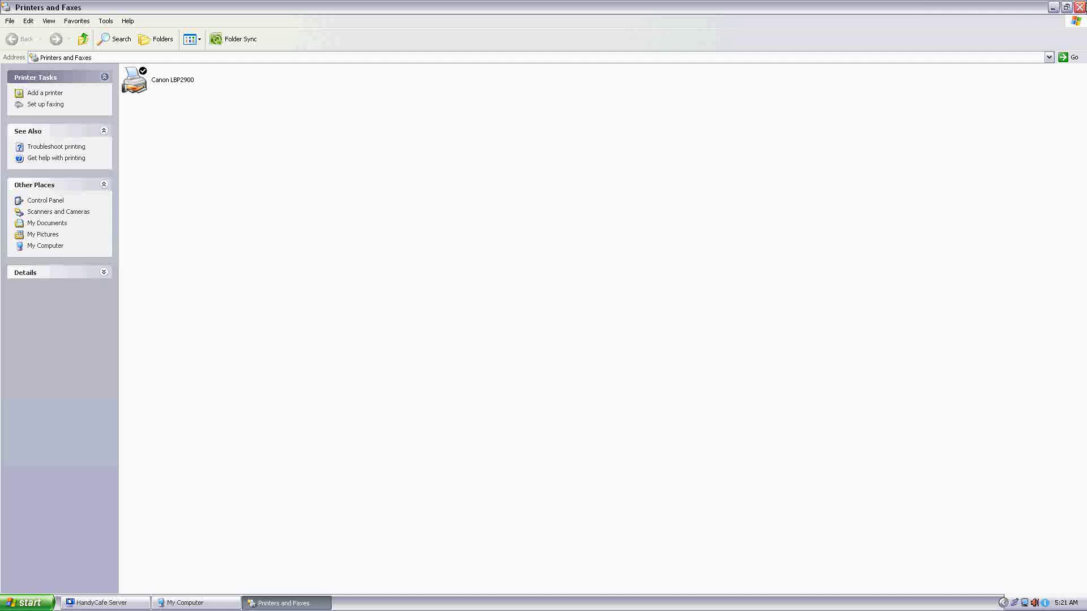
left_click(1081, 5)
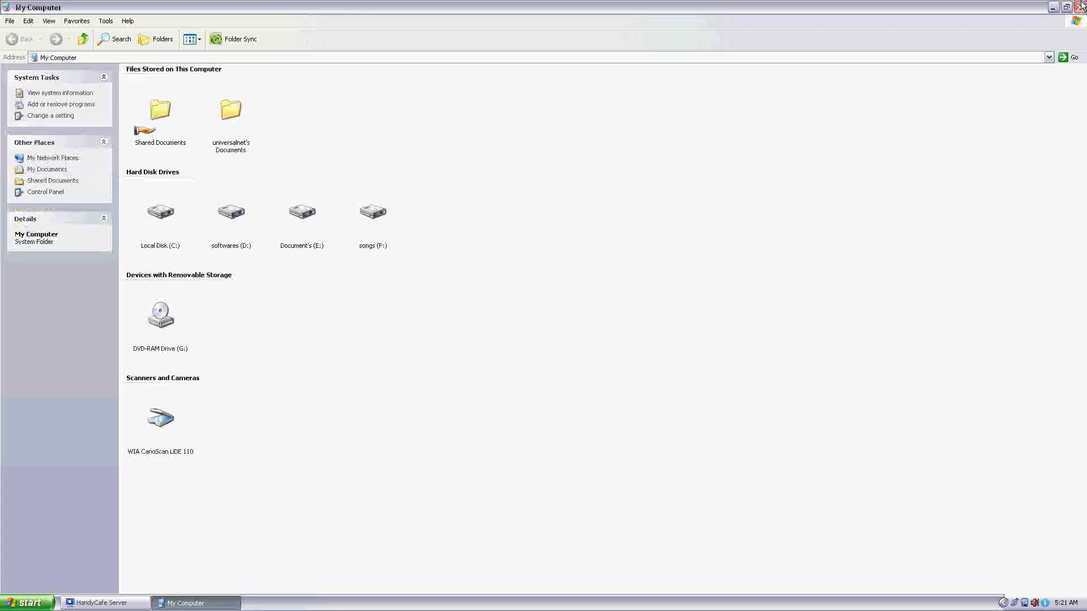
left_click(1082, 6)
right_click(322, 146)
left_click(340, 166)
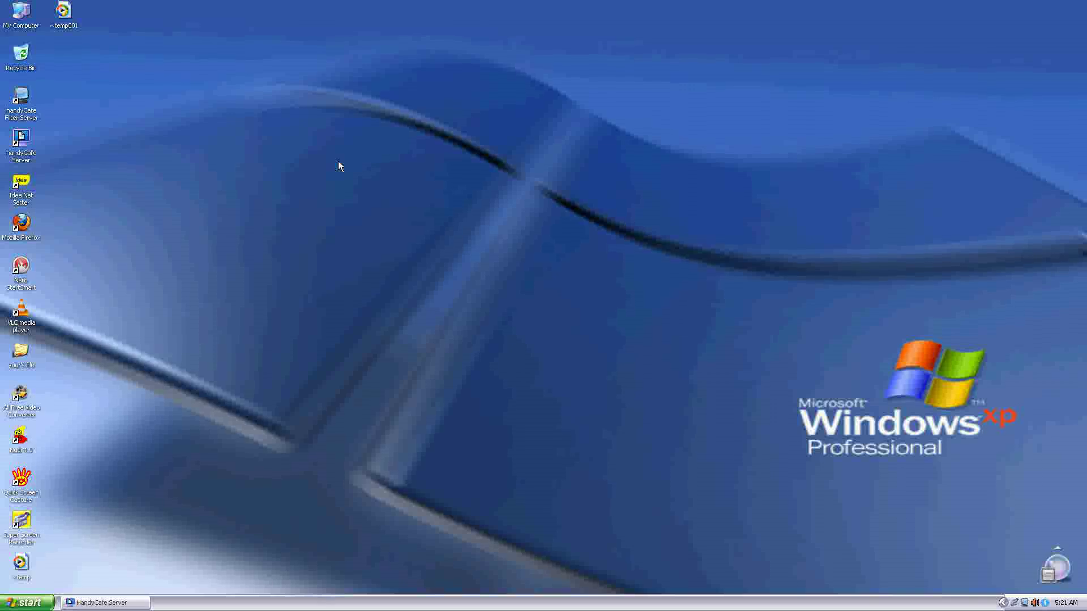
right_click(201, 203)
left_click(216, 219)
Open Network Connections from the Control Panel and start setting up a home or small office network
left_click(26, 601)
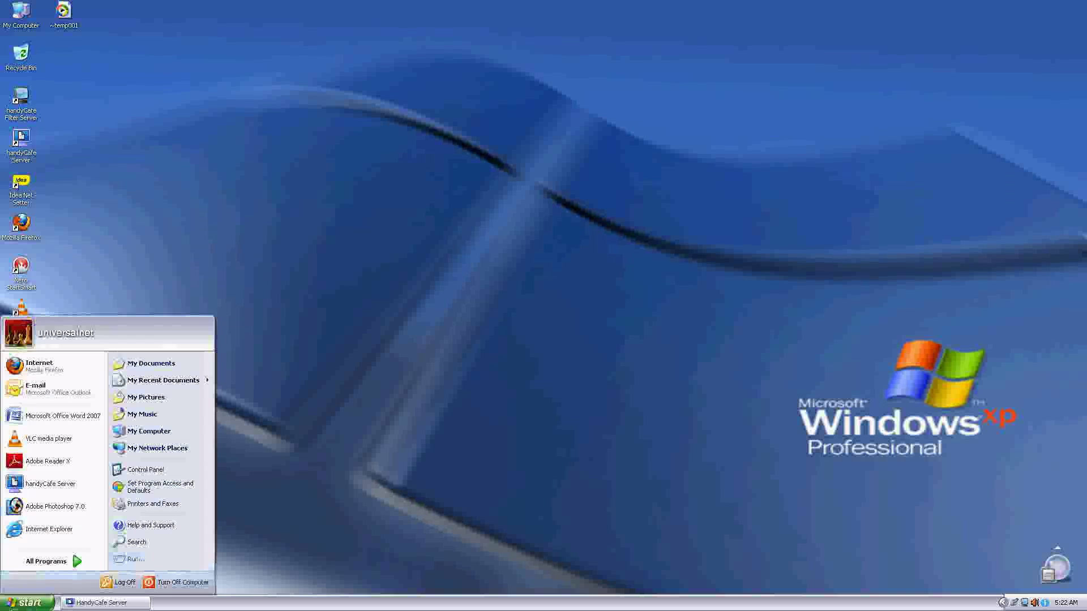
left_click(157, 472)
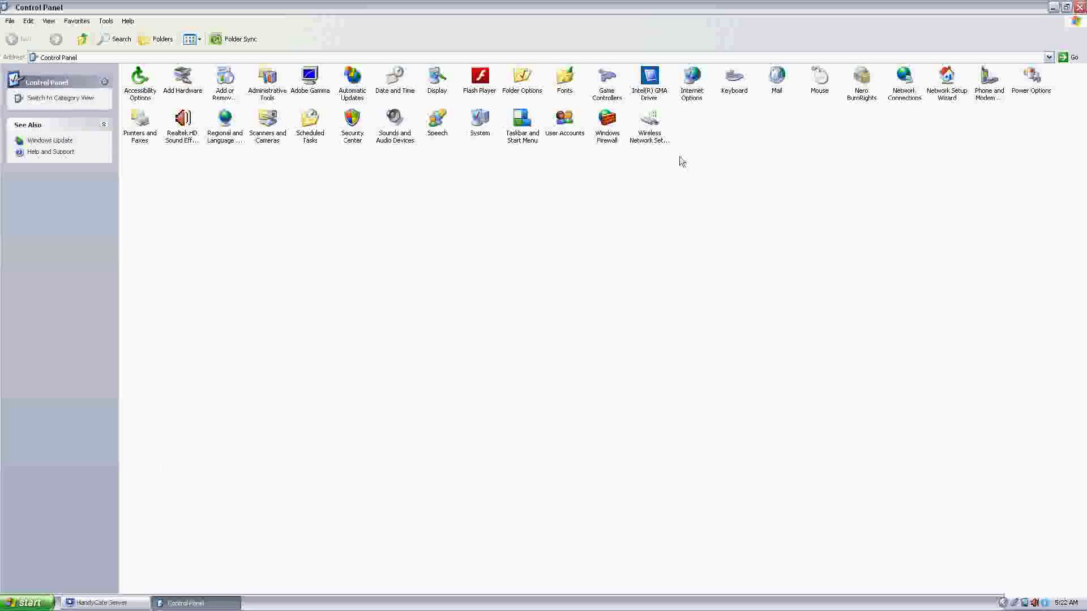
double_click(905, 85)
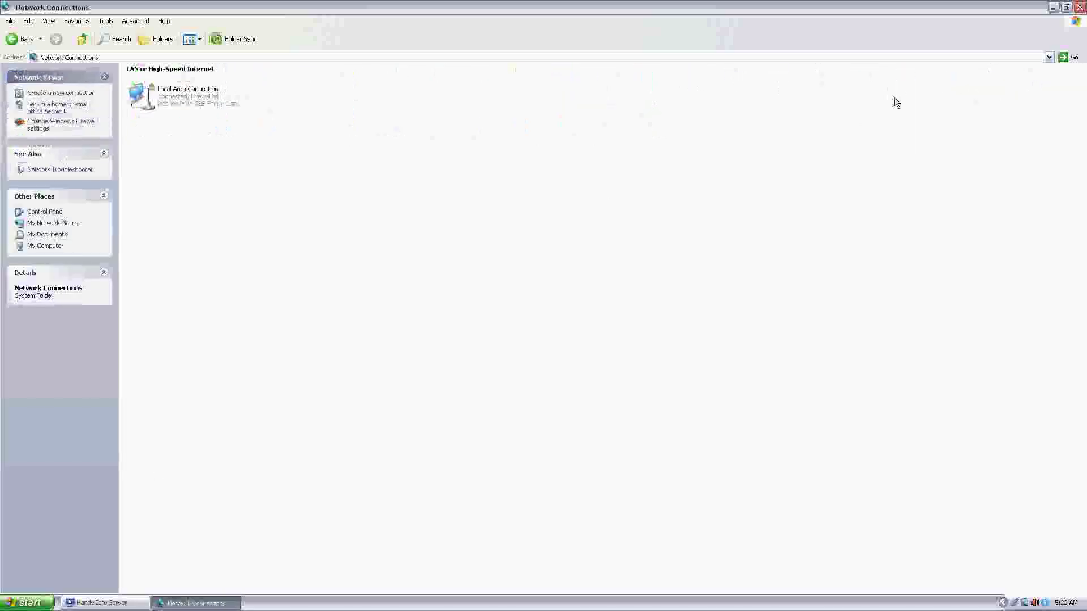
left_click(76, 108)
Pass the wizard's introductory pages and accept connecting to the Internet through a residential gateway or another computer on the network
left_click(258, 275)
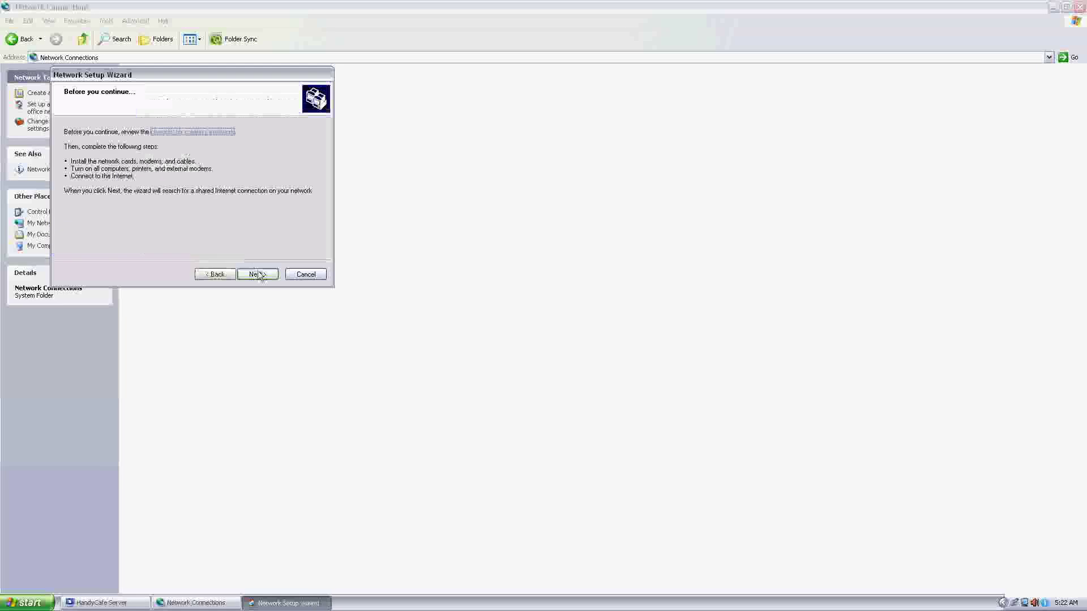
left_click(259, 276)
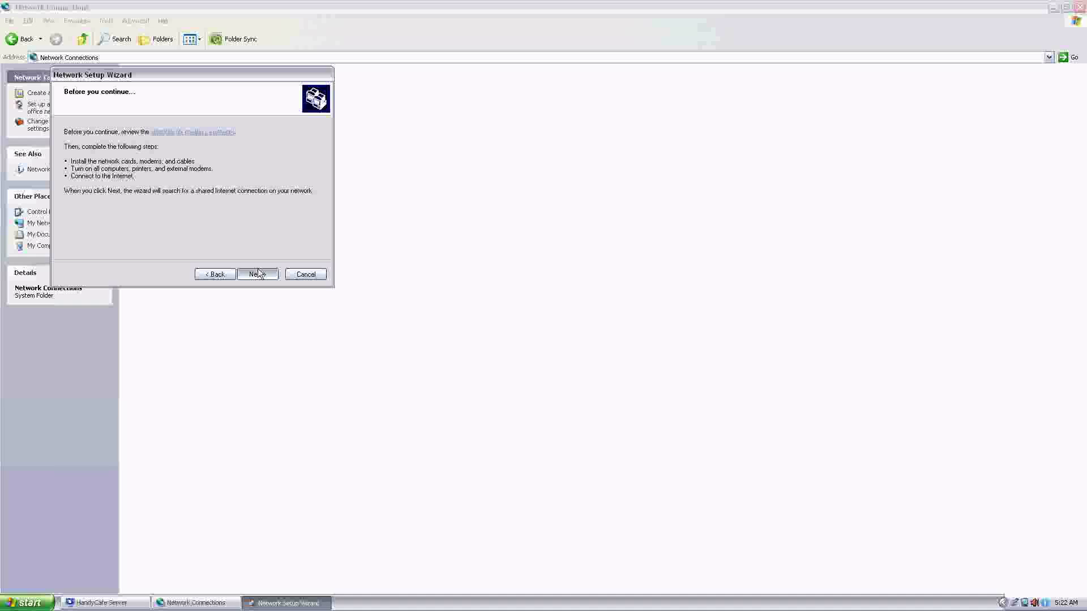
left_click(259, 274)
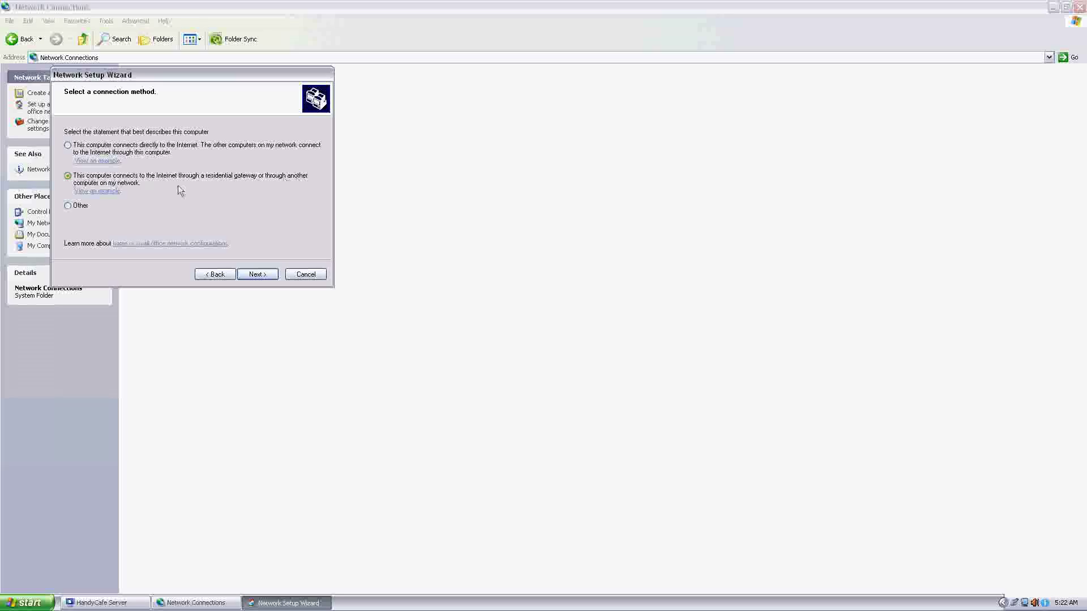
left_click(257, 275)
Accept SERVER as the computer description and name, and MSHOME as the workgroup name
left_click(170, 135)
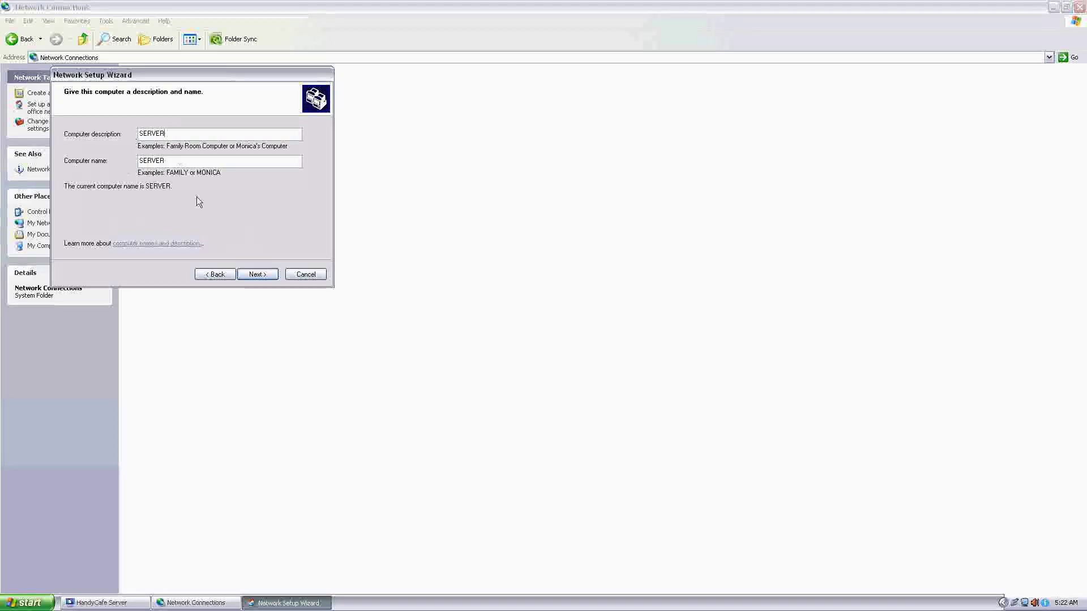
left_click(257, 275)
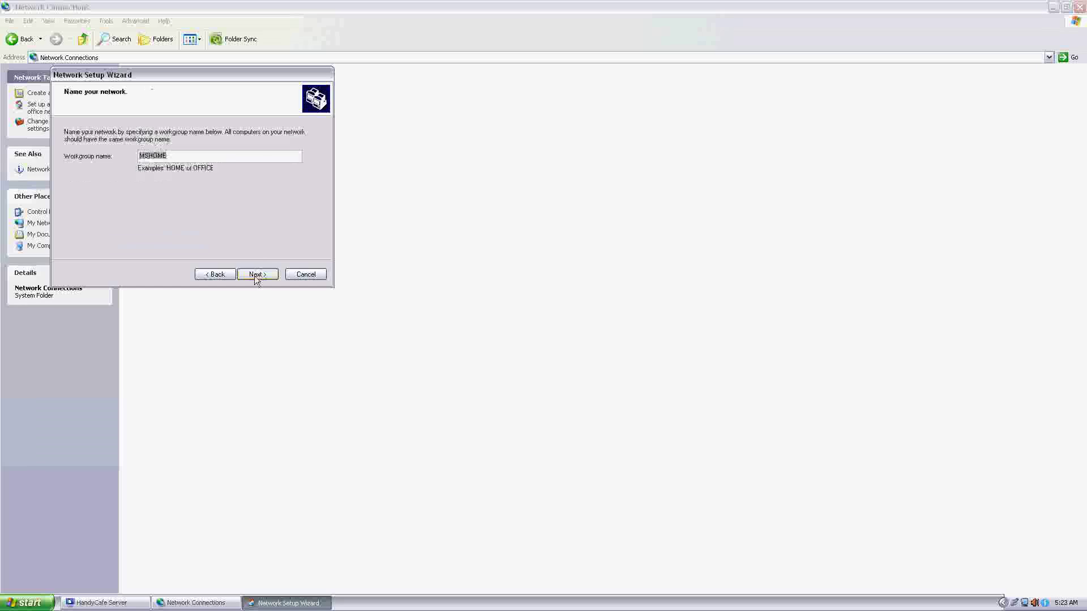
left_click(176, 156)
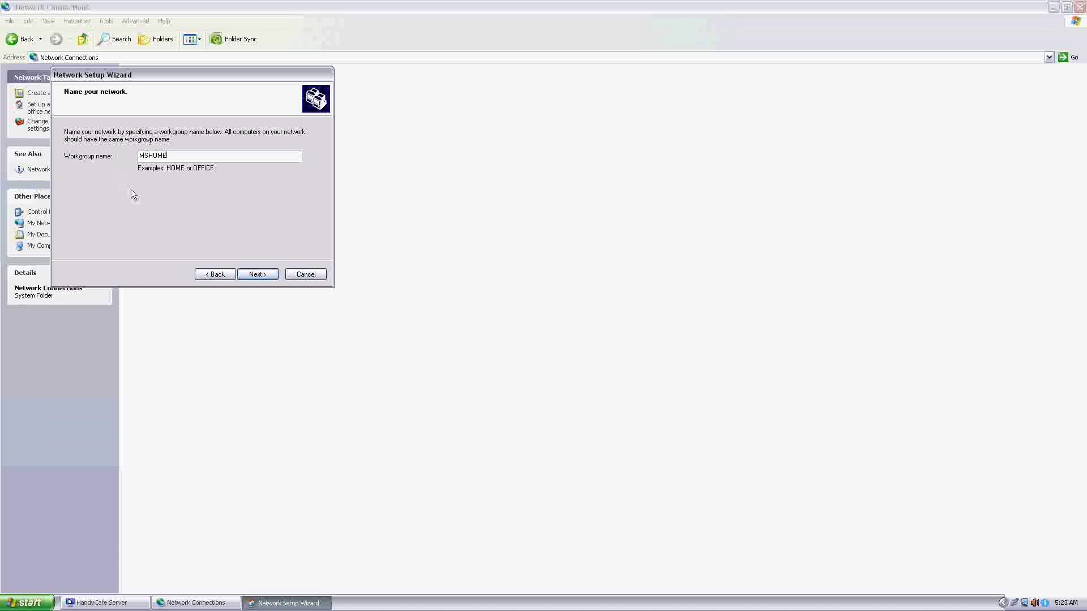
left_click(256, 275)
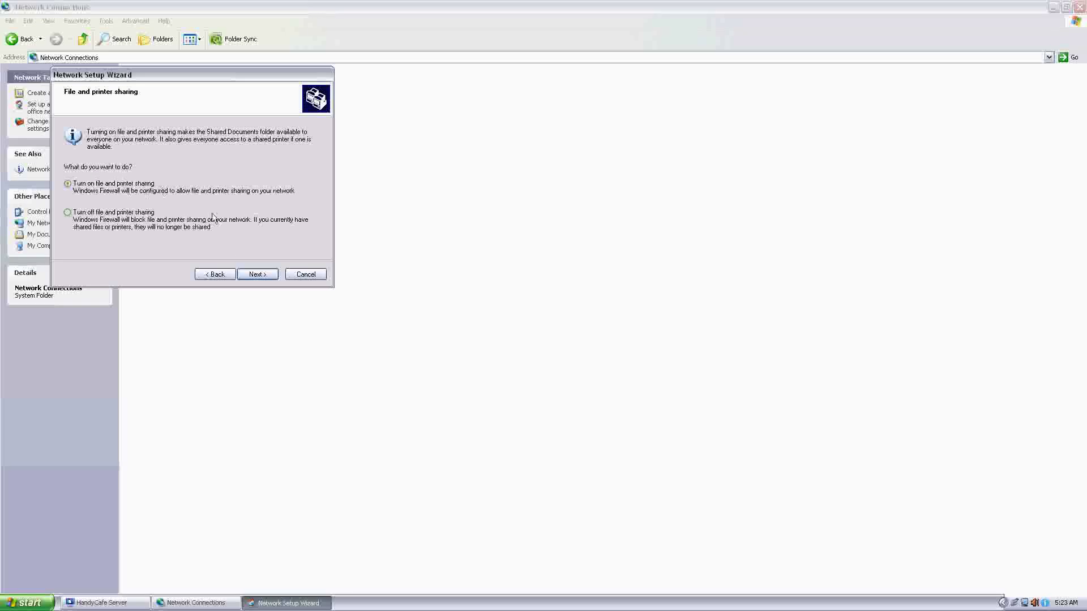
Apply the network settings with file and printer sharing turned on, and finish the wizard without creating a setup disk
left_click(256, 275)
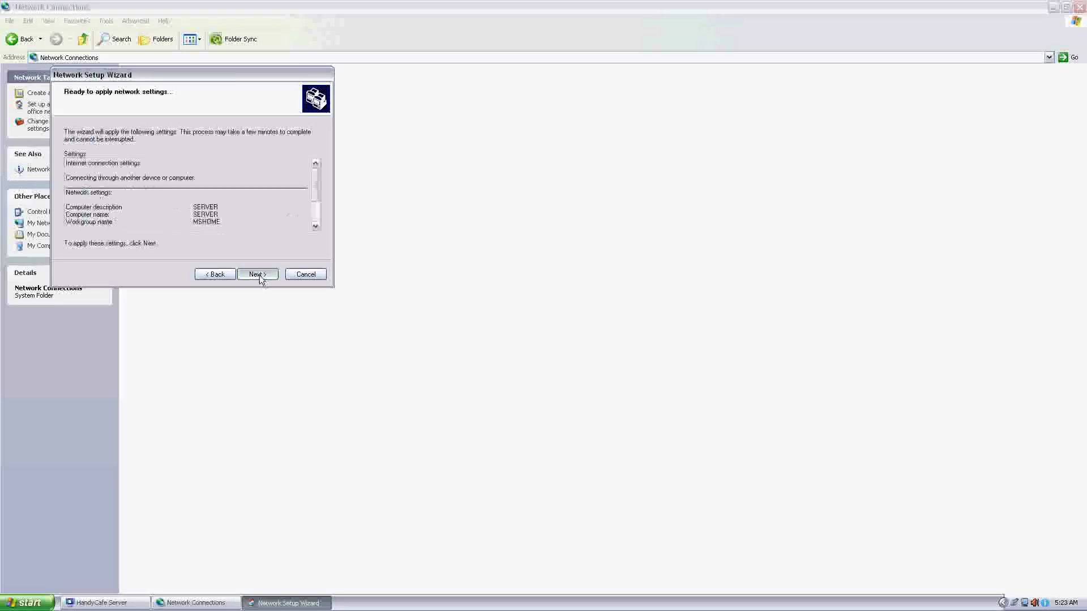
left_click(260, 275)
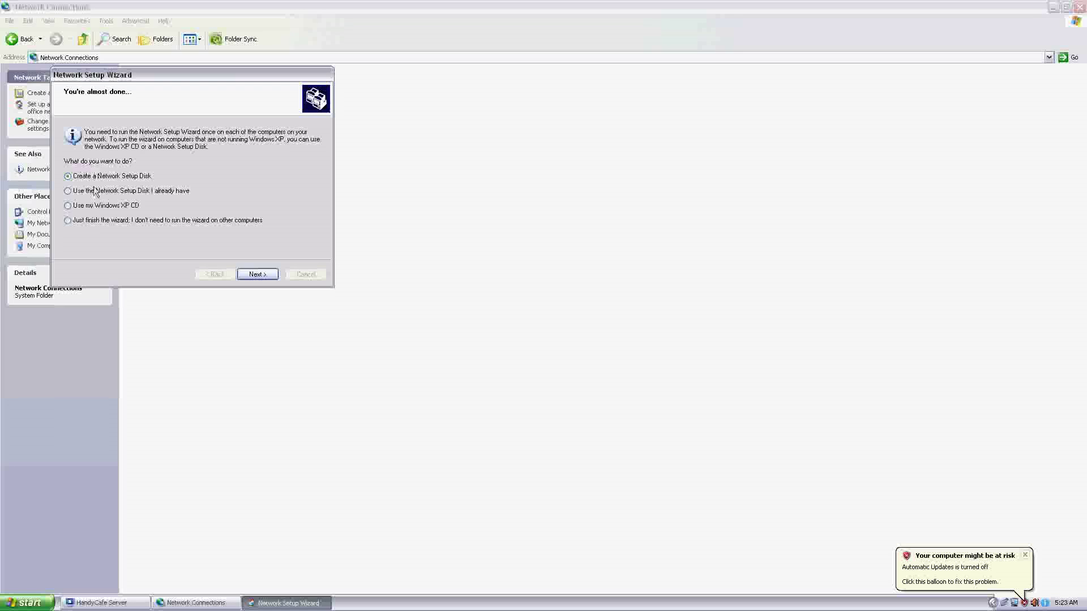
left_click(77, 221)
left_click(256, 275)
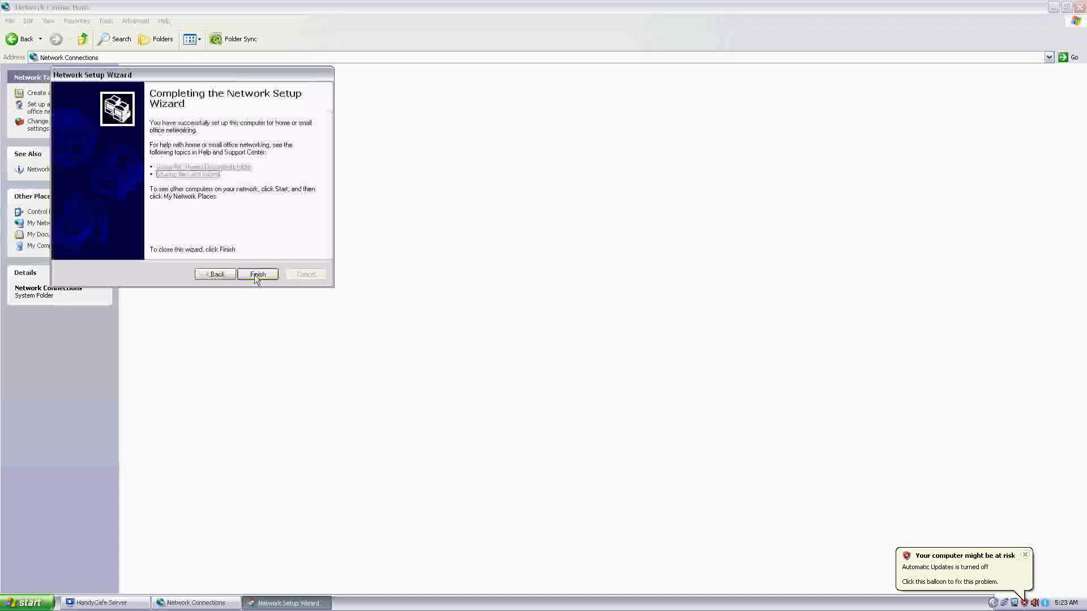
left_click(257, 275)
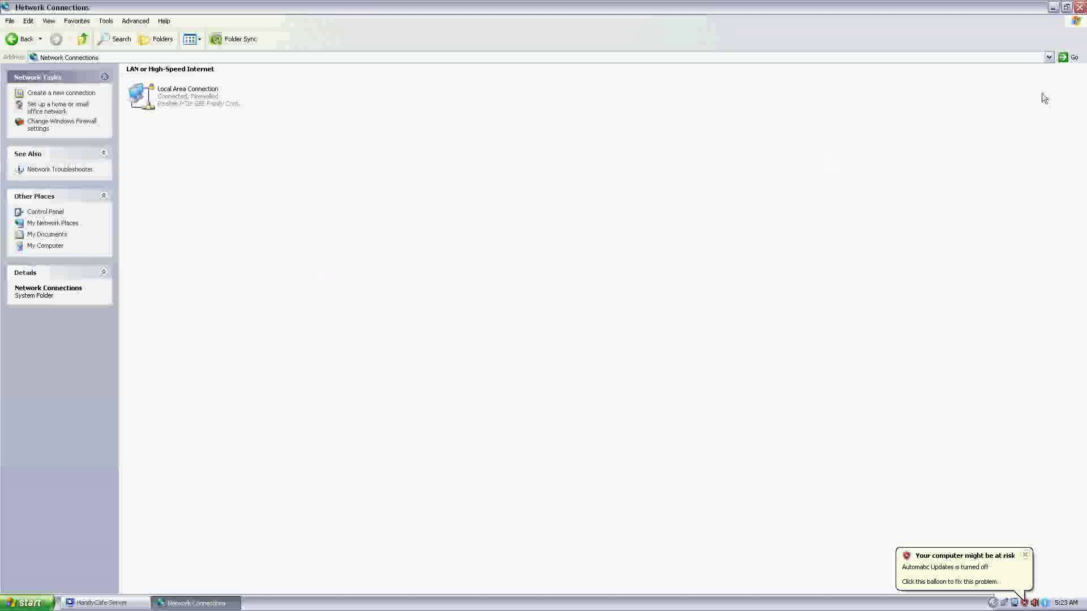
left_click(1080, 7)
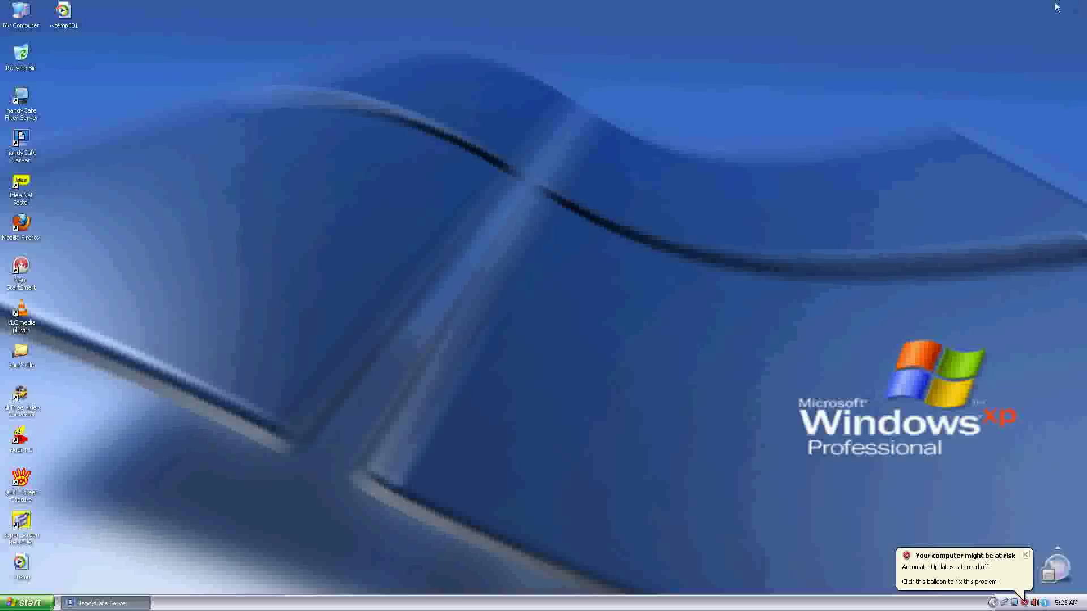
right_click(377, 233)
left_click(395, 248)
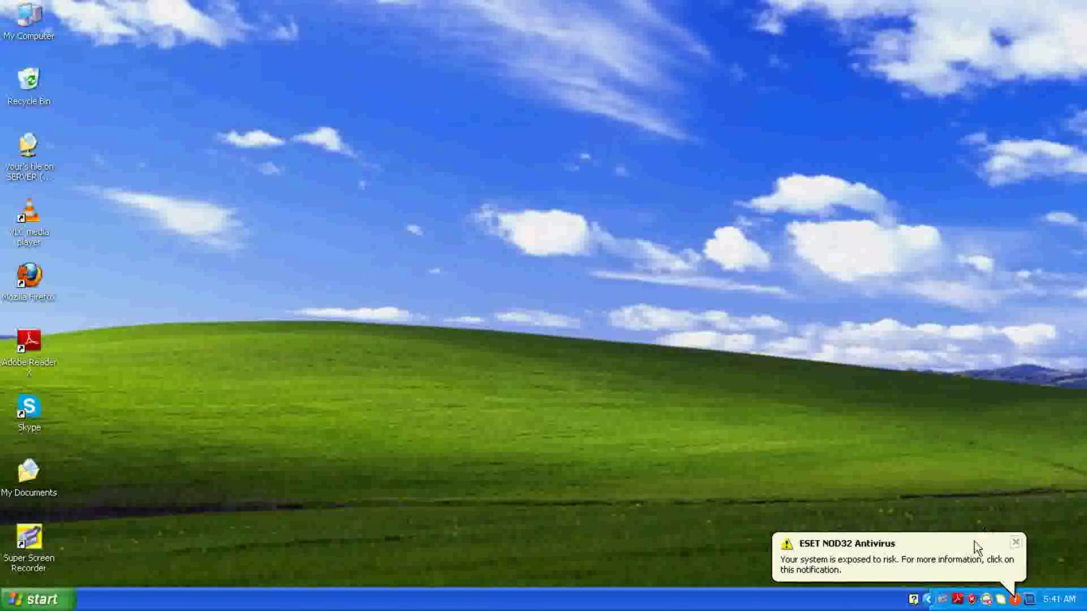
On the second computer, dismiss the antivirus notification and launch the home or small office network setup from Network Connections
left_click(1011, 543)
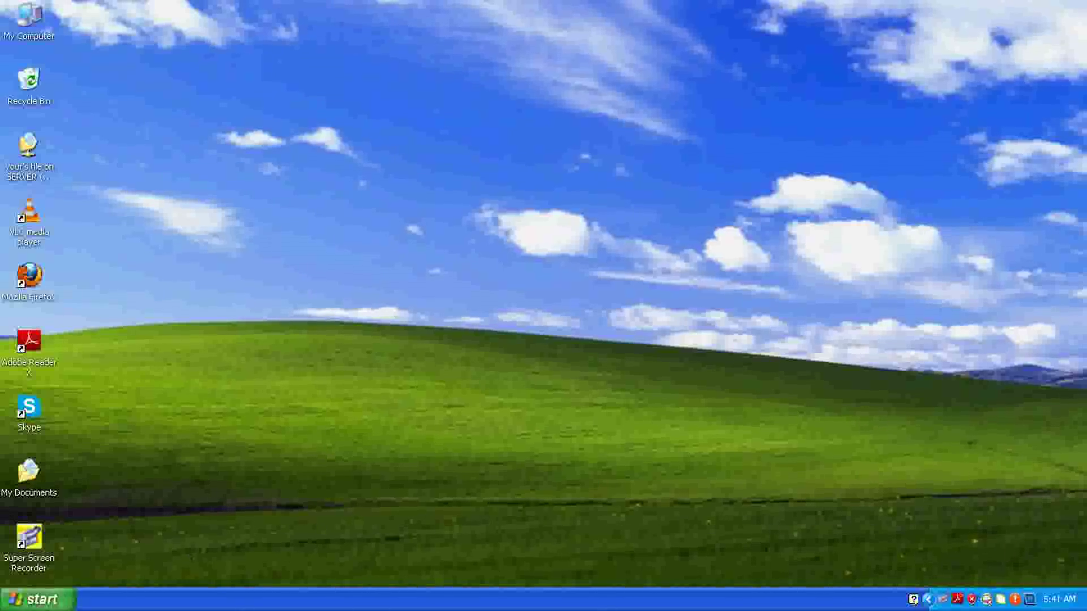
left_click(44, 602)
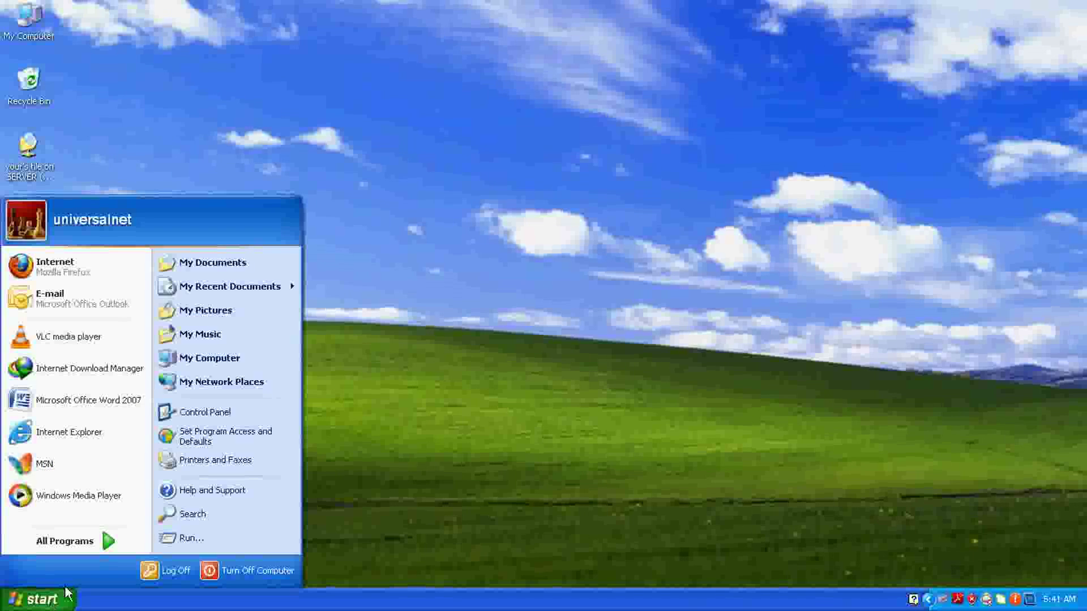
left_click(213, 413)
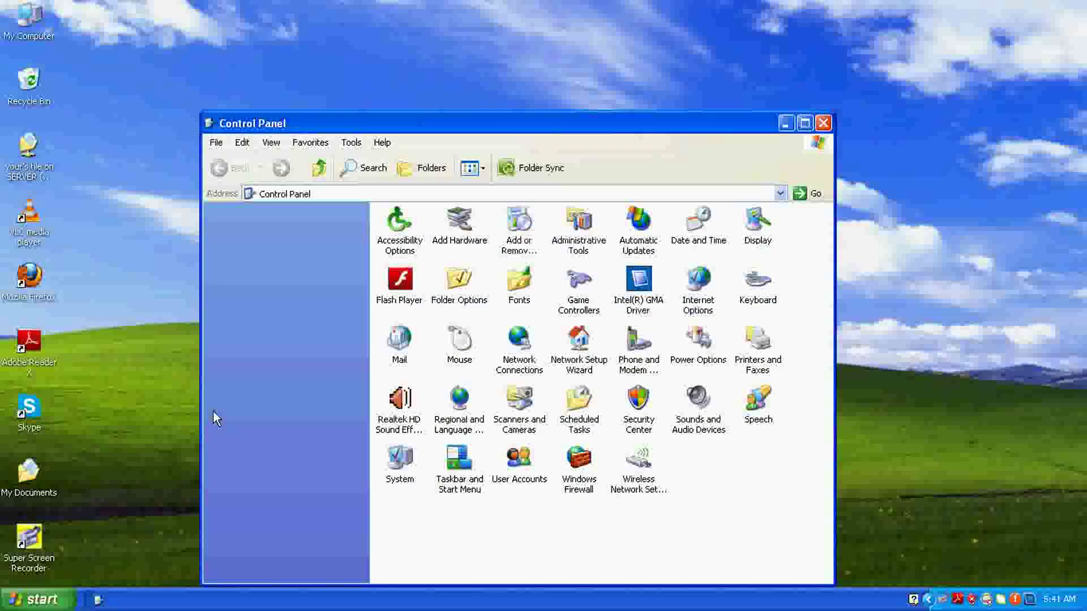
double_click(511, 131)
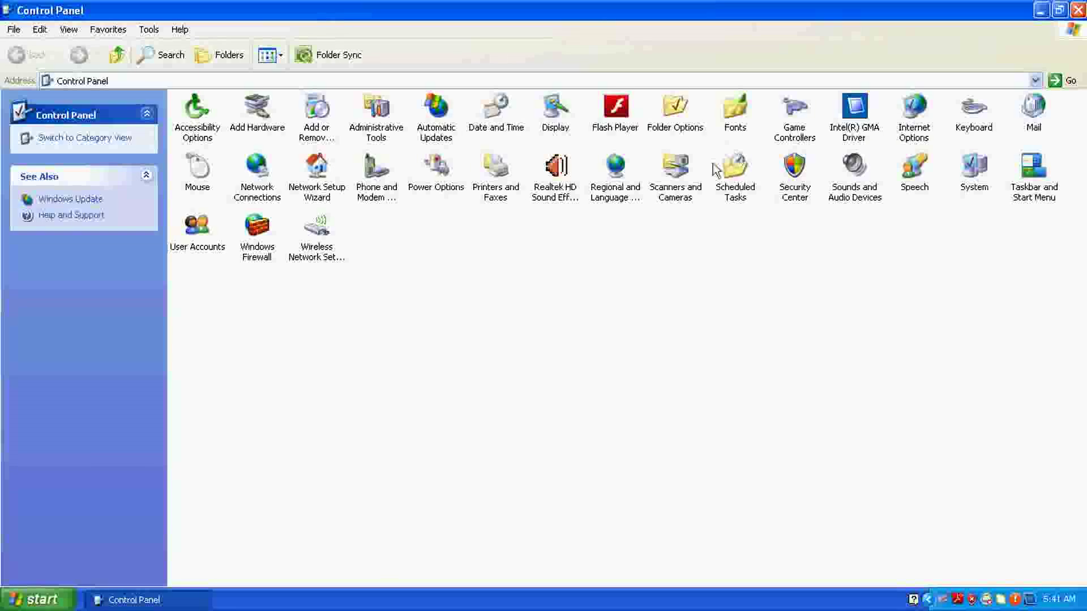
double_click(265, 189)
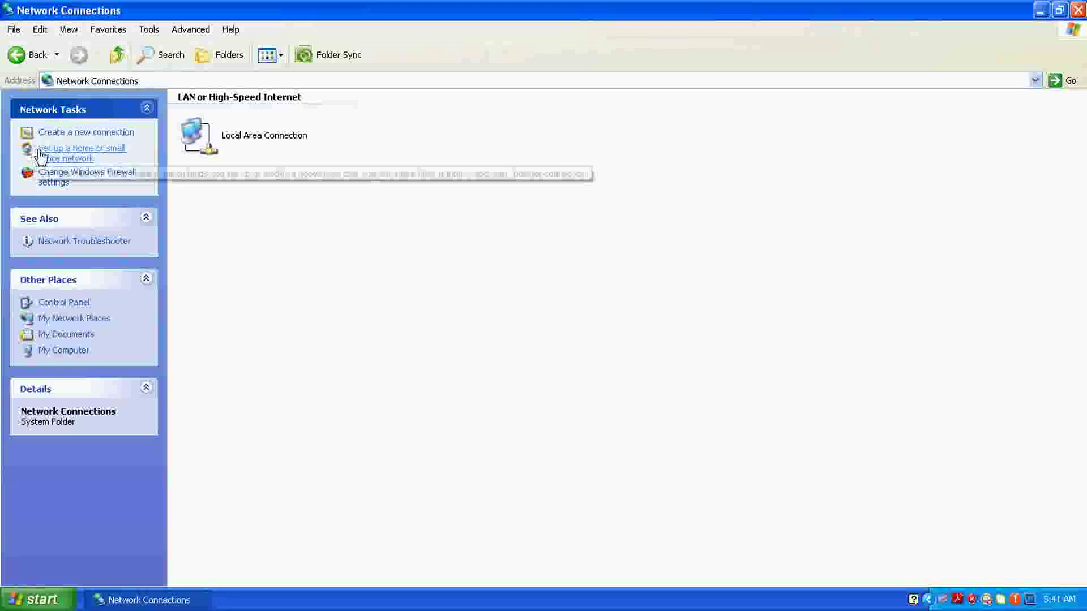
left_click(79, 158)
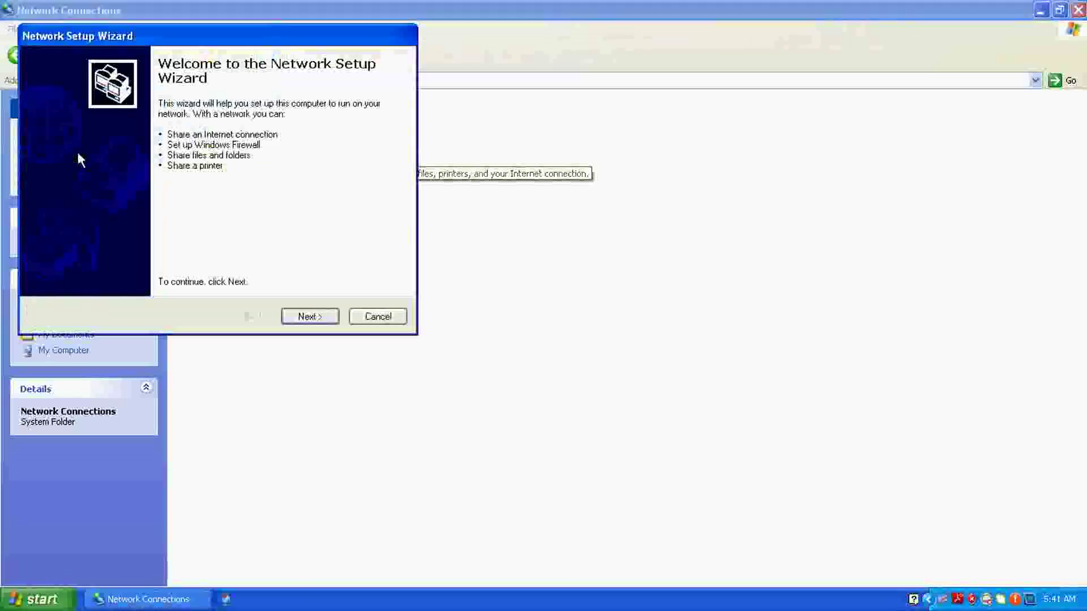
Pass the setup introduction and keep this computer's Internet connection through a residential gateway or another computer on the network
left_click(306, 317)
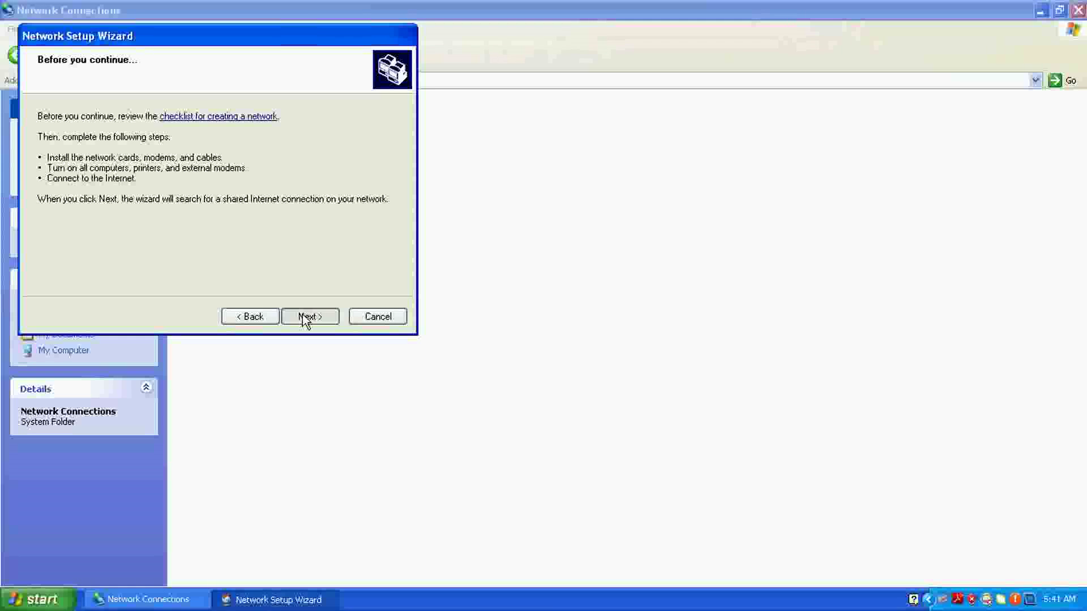
left_click(303, 315)
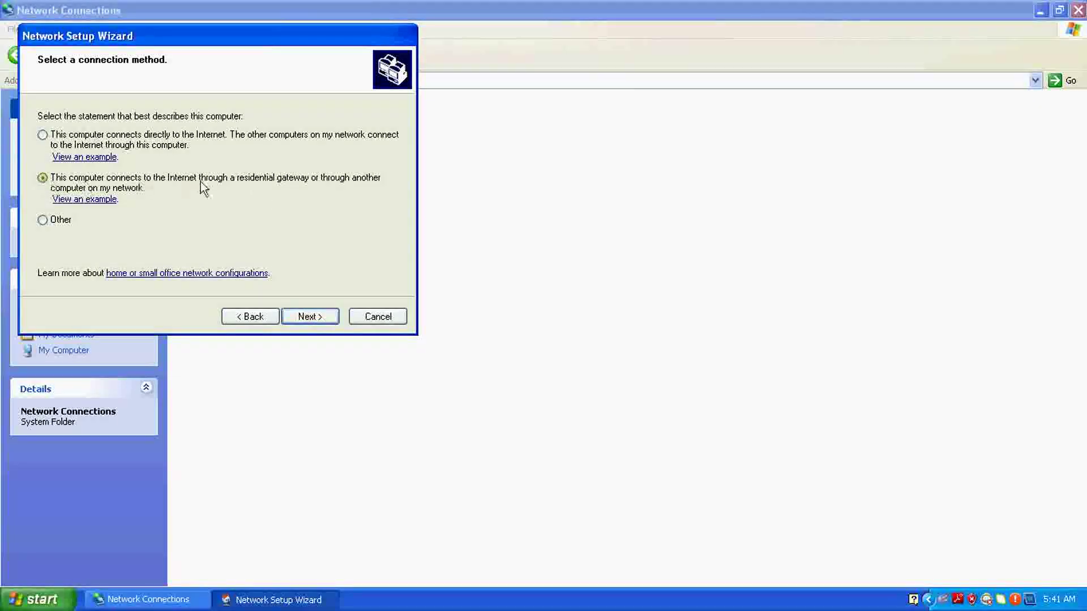
left_click(306, 317)
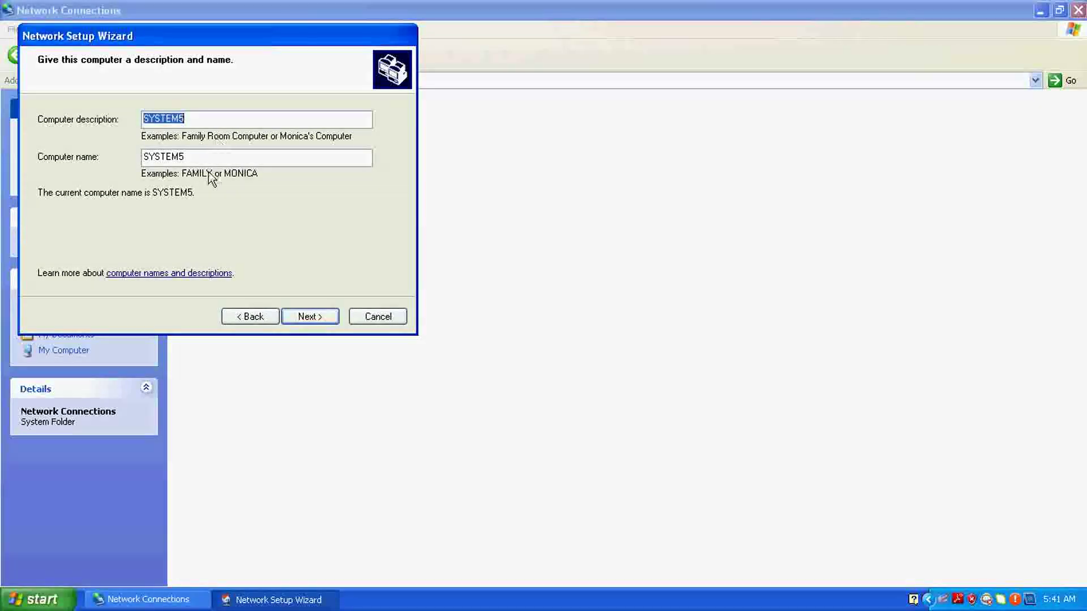
Keep SYSTEM5 as the computer description and name, and MSHOME as the workgroup name
left_click(202, 118)
left_click(309, 316)
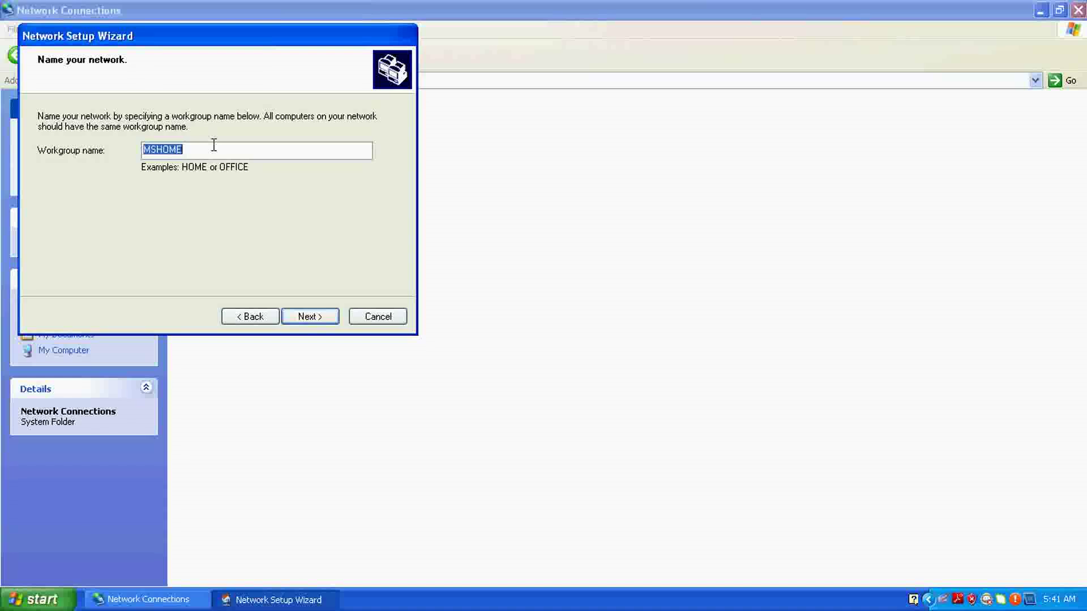
left_click(308, 315)
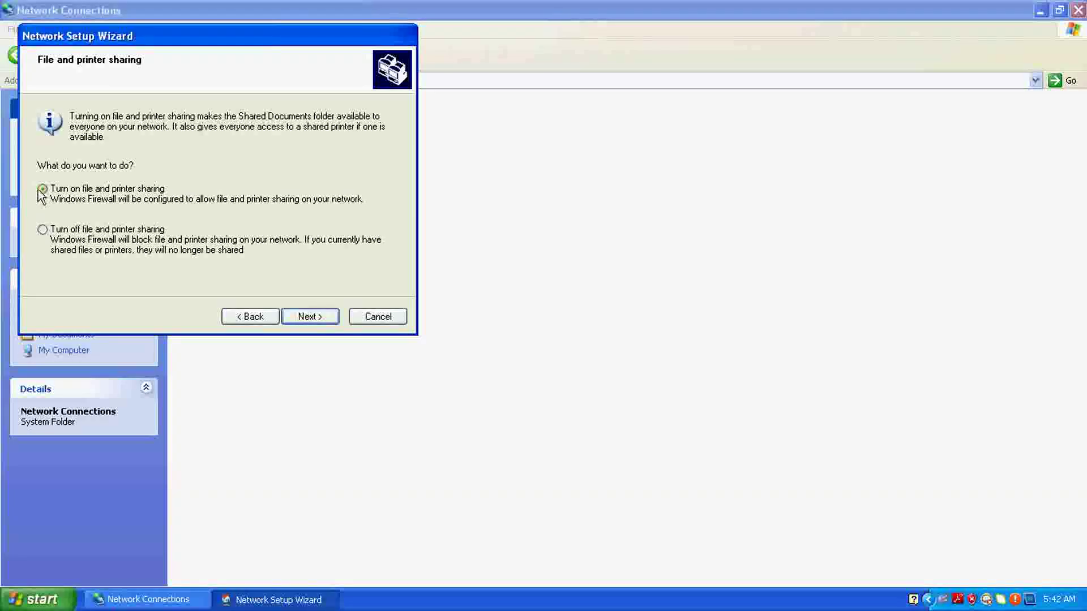
Apply this computer's network settings with file and printer sharing turned on, and just finish the wizard without preparing other computers
left_click(324, 317)
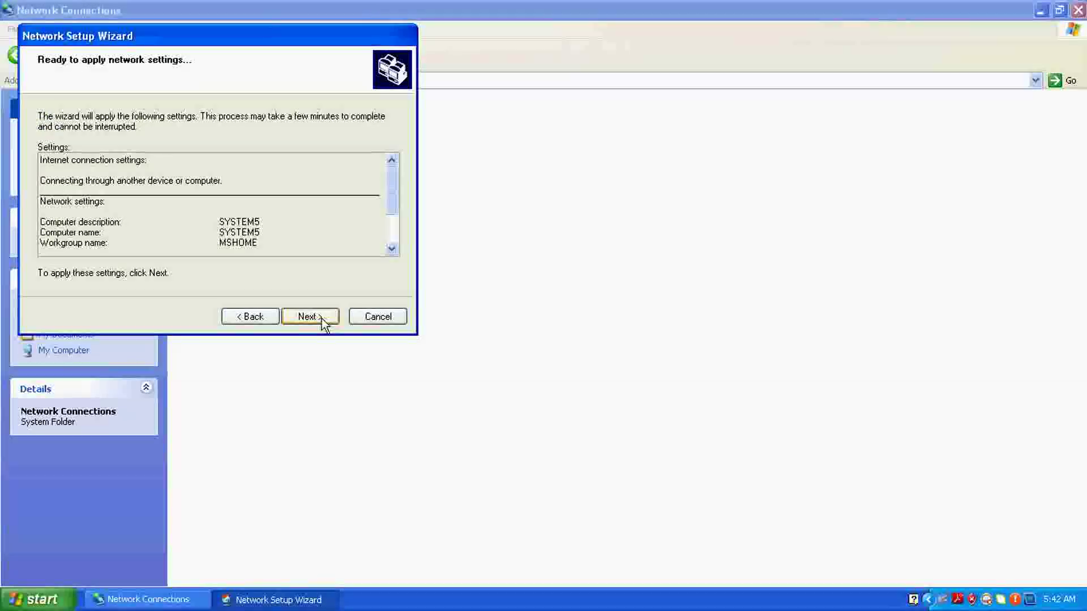
left_click(321, 319)
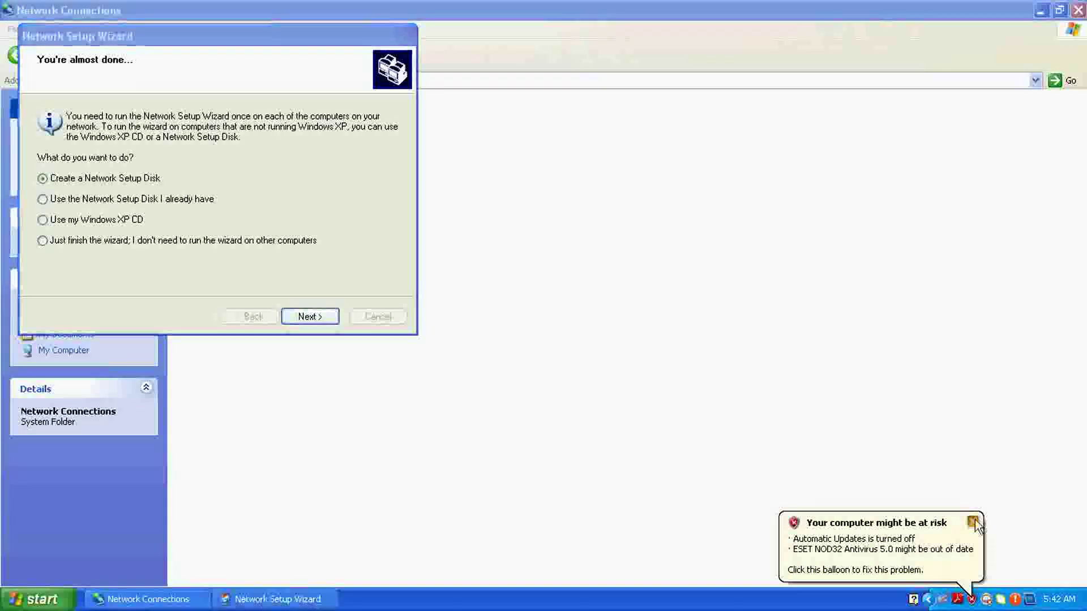
left_click(50, 240)
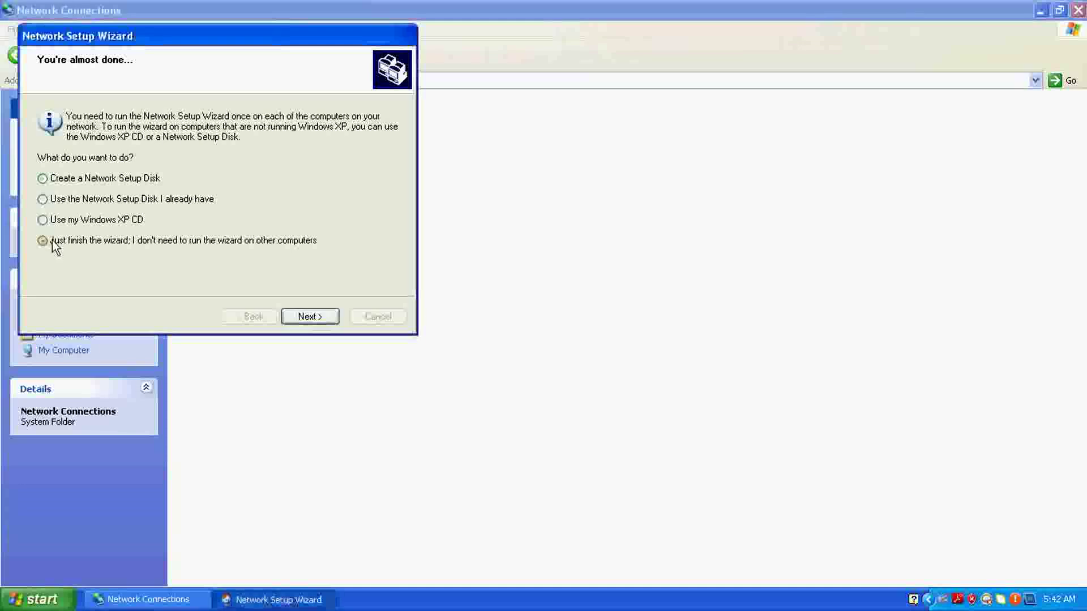
left_click(310, 317)
left_click(310, 316)
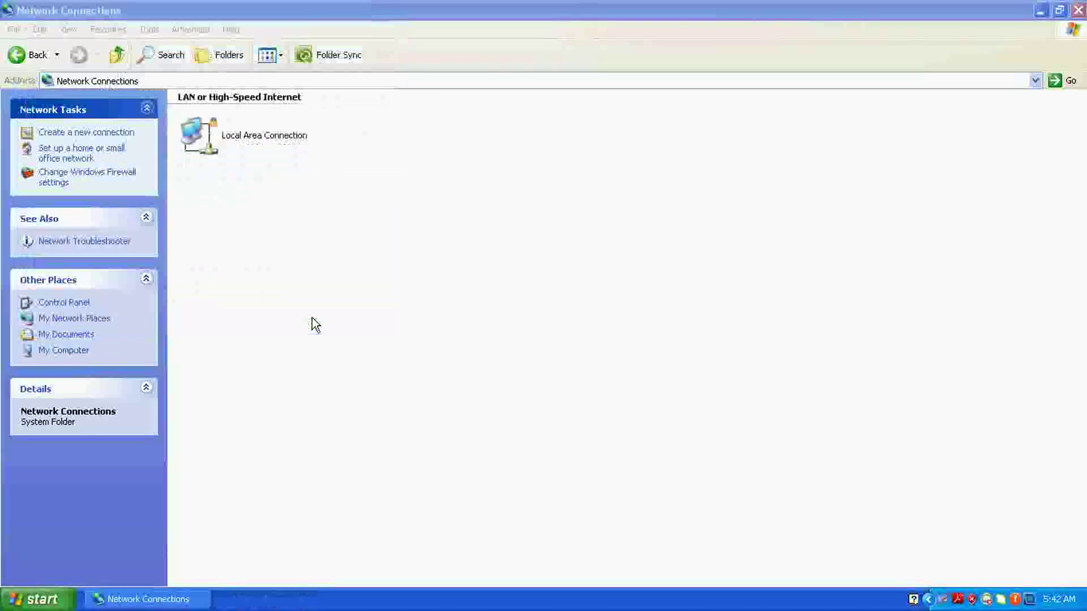
Close Network Connections and open Printers and Faxes in a maximized window
key("alt+F4")
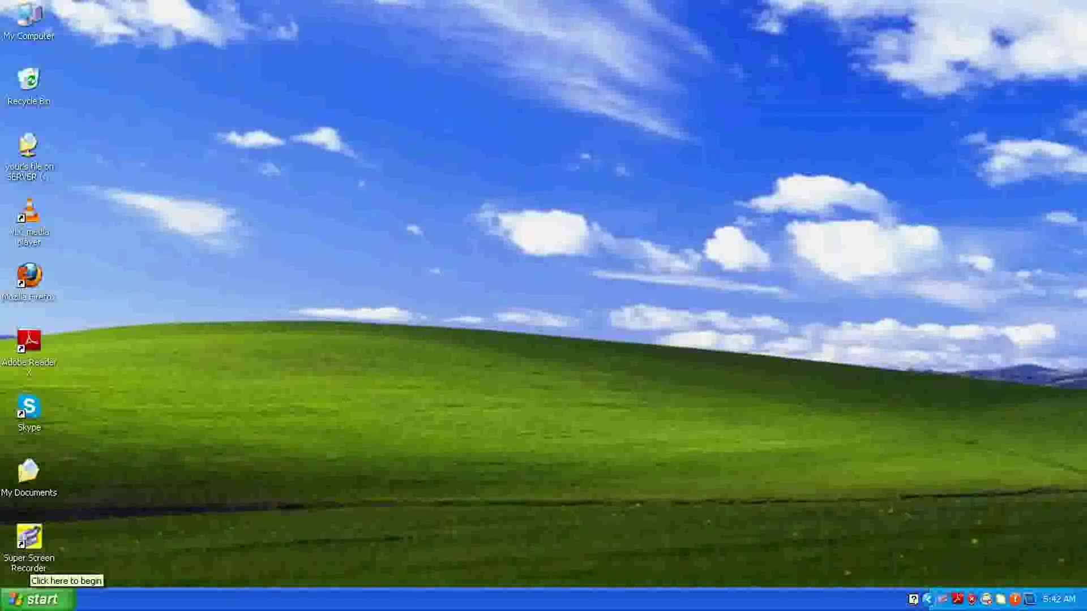
left_click(37, 599)
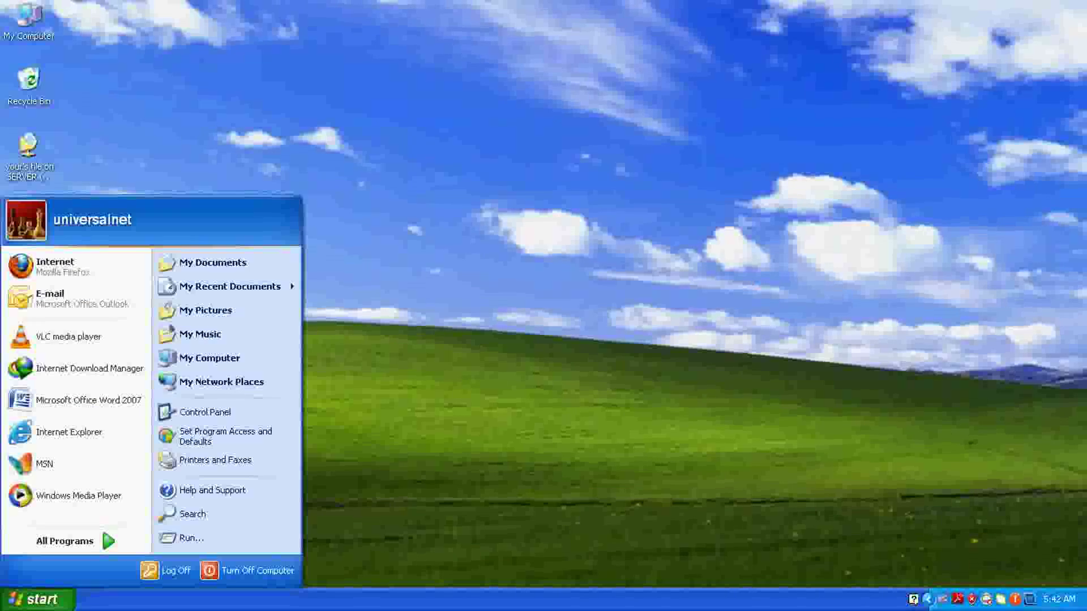
left_click(209, 461)
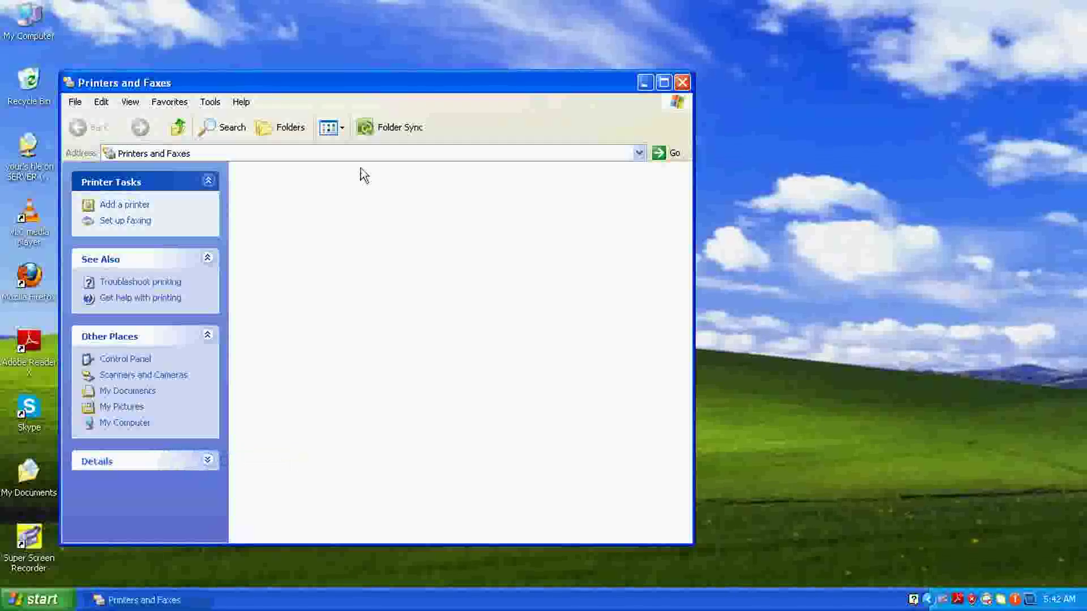
double_click(437, 83)
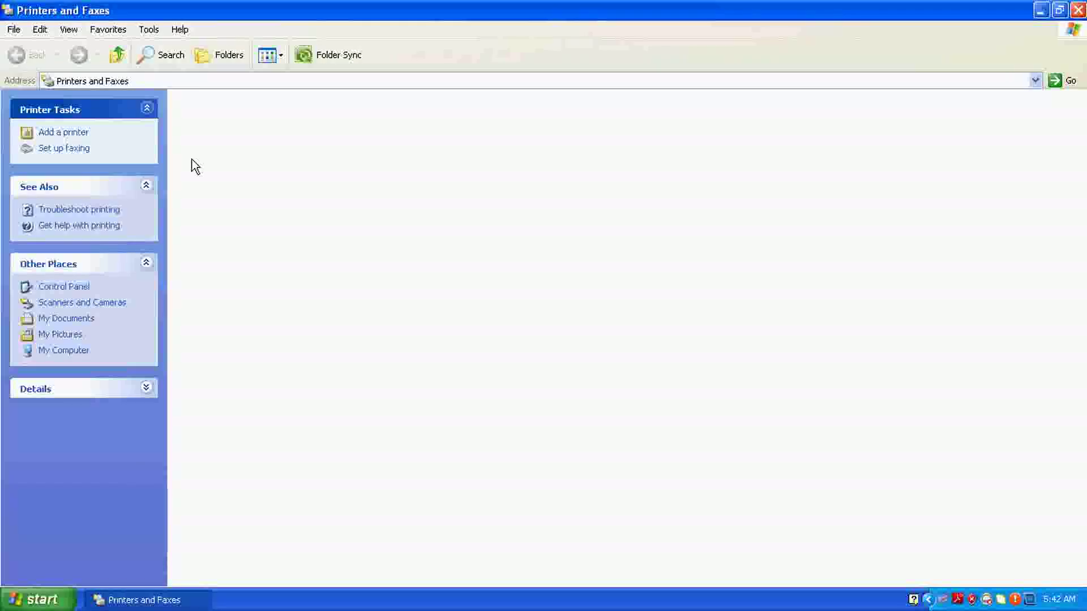
Start adding a printer and choose a network printer, or a printer attached to another computer, as the type
left_click(62, 133)
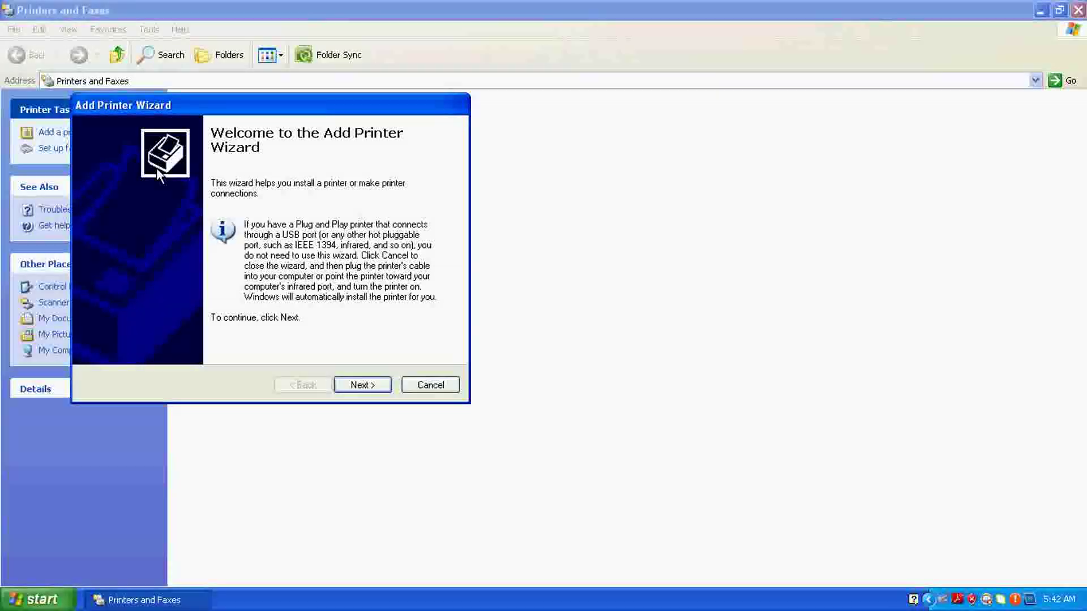
left_click(356, 389)
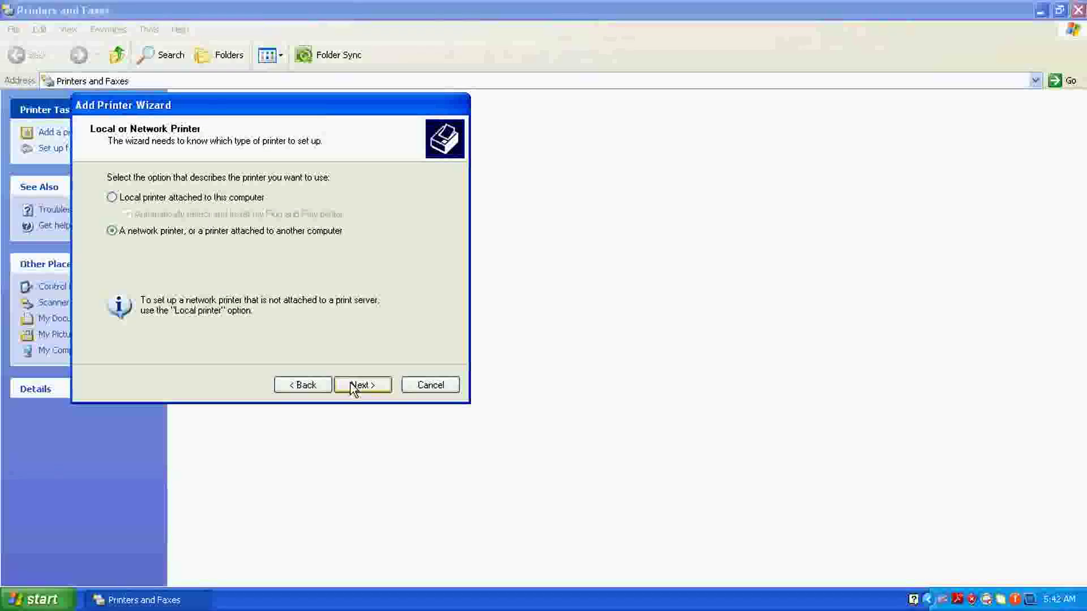
left_click(113, 198)
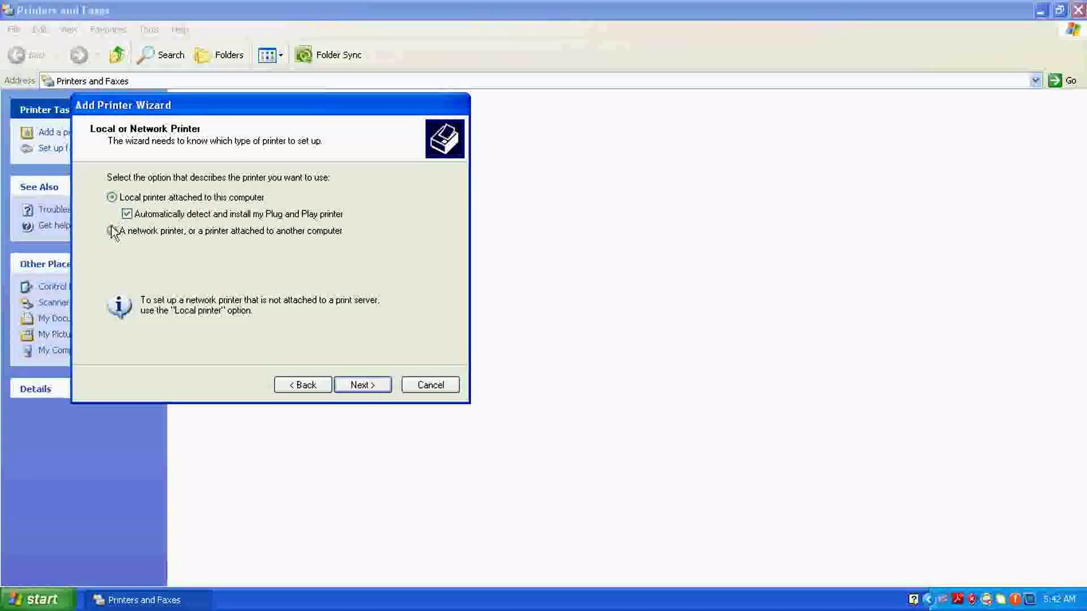
left_click(113, 232)
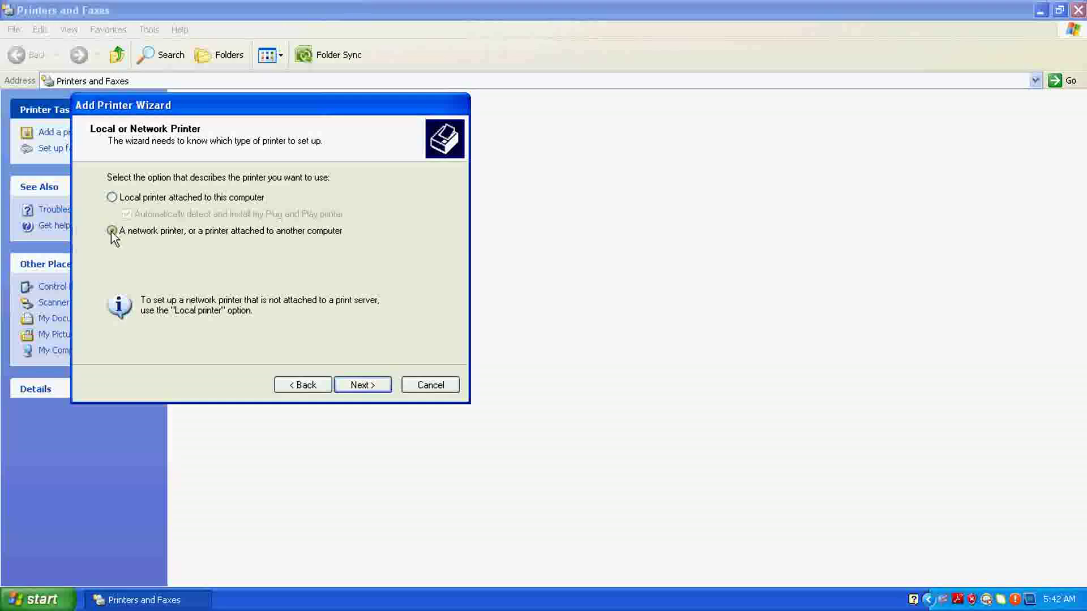
left_click(360, 386)
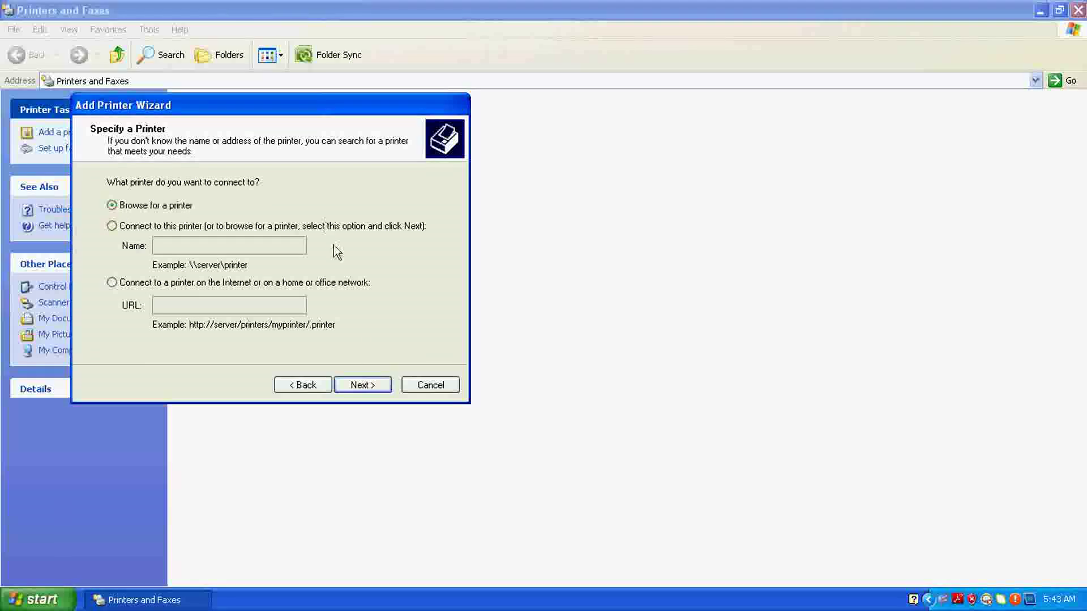
Browse the shared printers in the MSHOME workgroup and select the Canon LBP2900 listed under SERVER
left_click(361, 387)
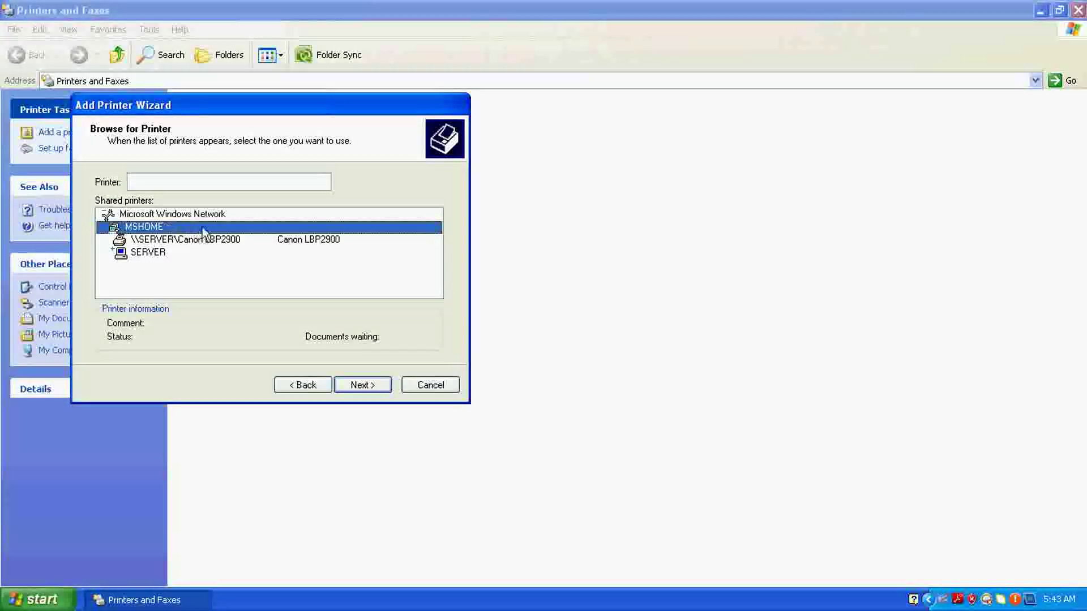
double_click(179, 226)
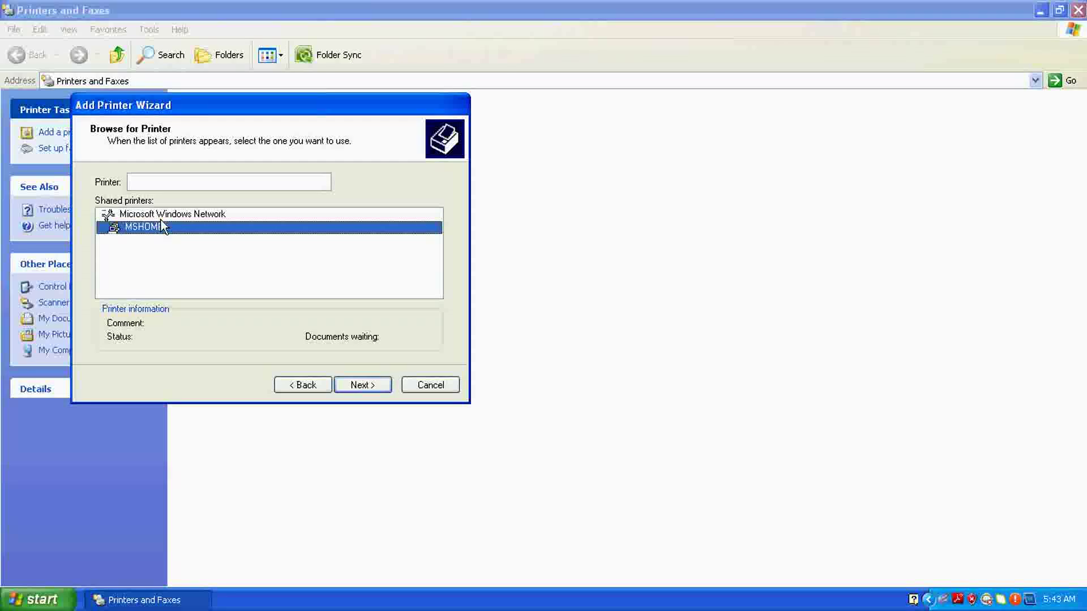
left_click(168, 215)
double_click(169, 215)
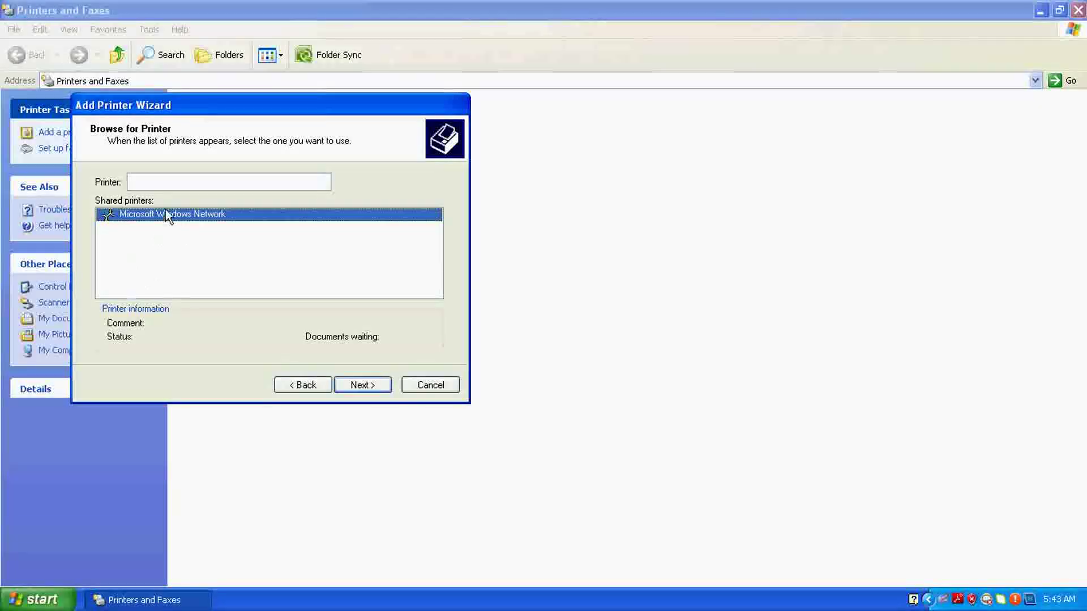
double_click(166, 214)
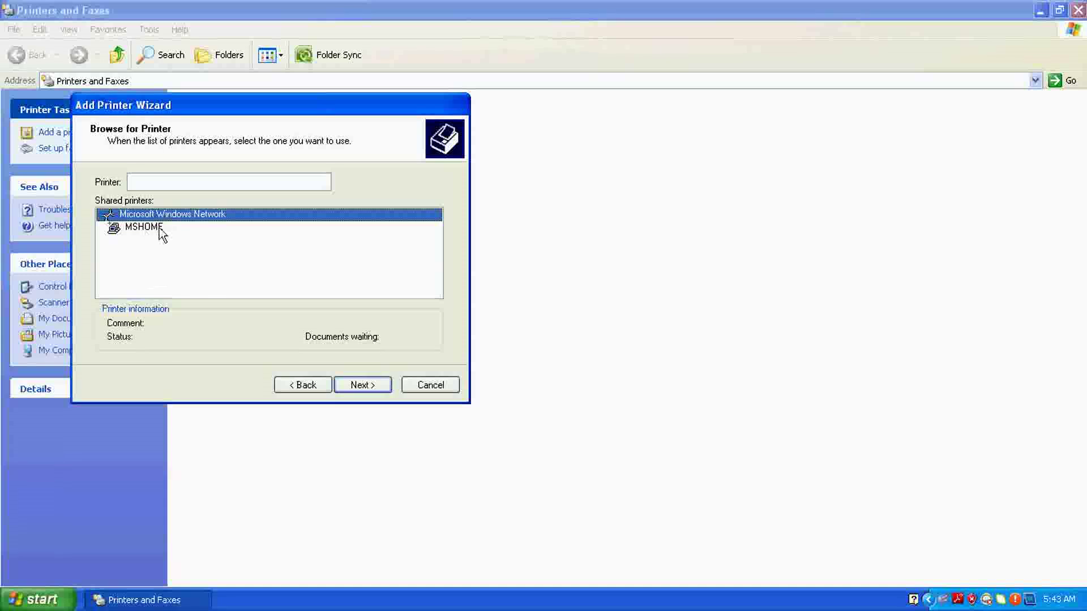
double_click(155, 229)
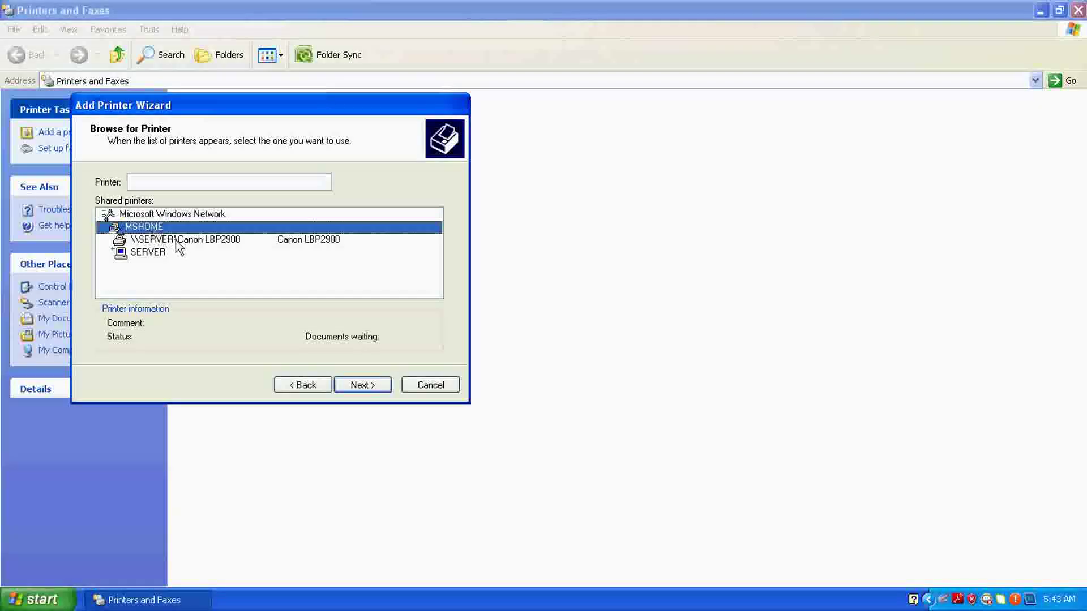
double_click(146, 253)
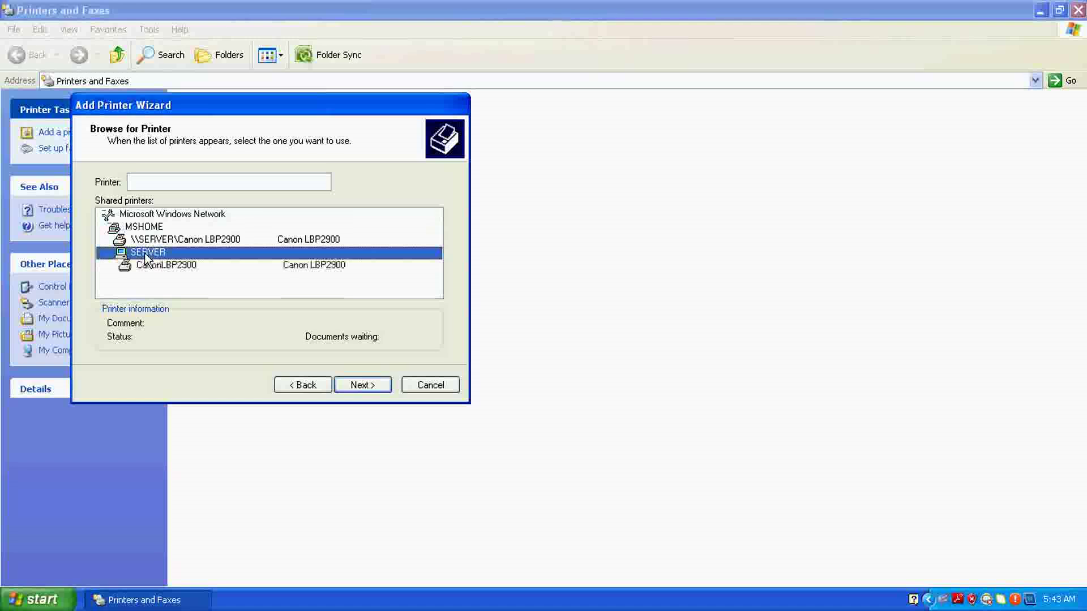
left_click(182, 264)
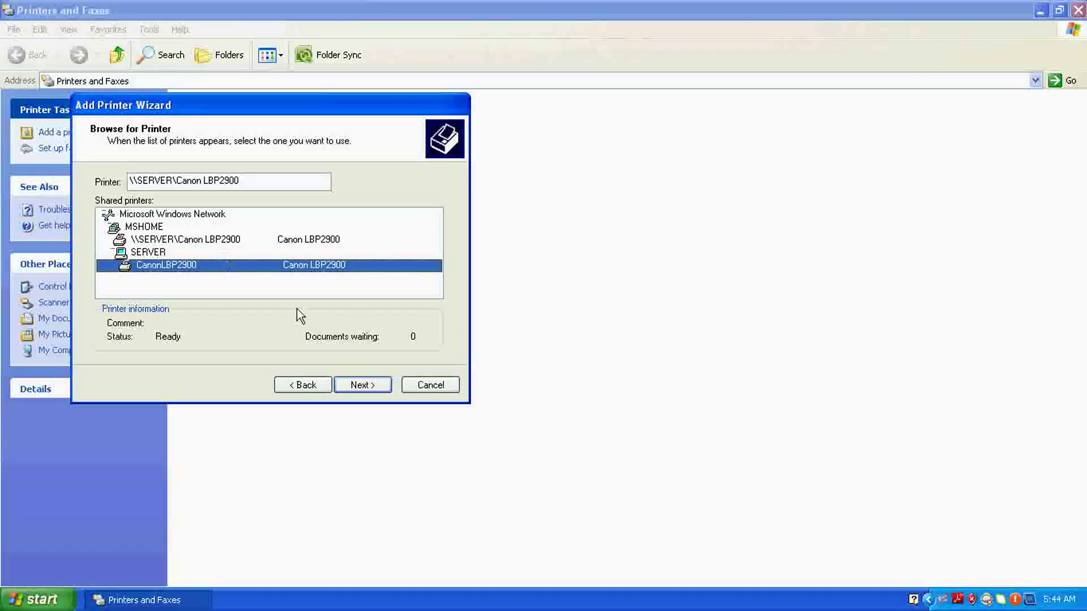
Connect to the selected printer, accepting the driver installation from SERVER, then finish the wizard and close Printers and Faxes
left_click(364, 389)
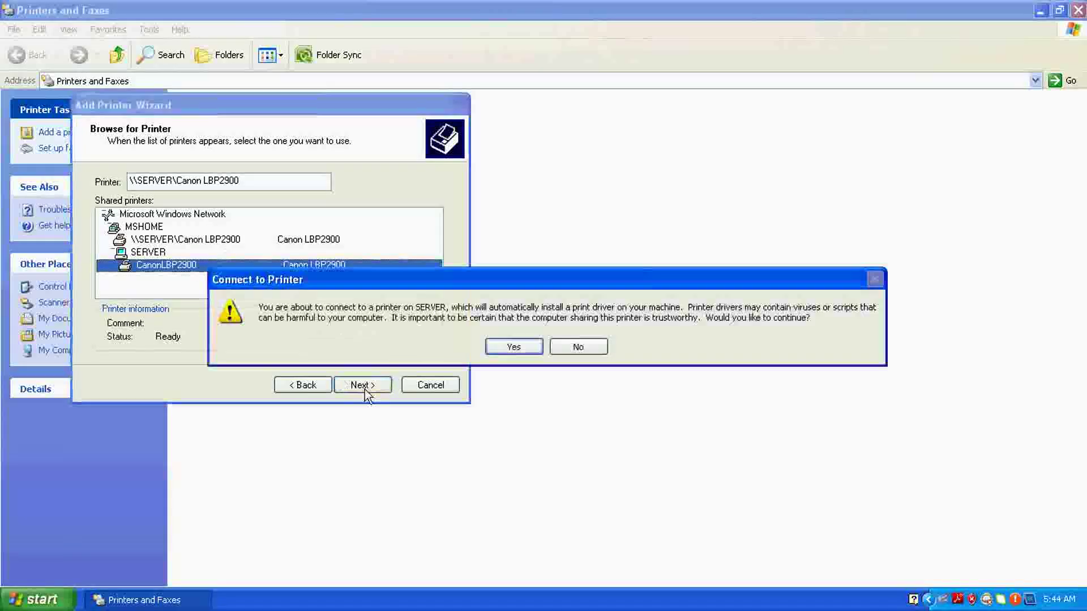
left_click(507, 348)
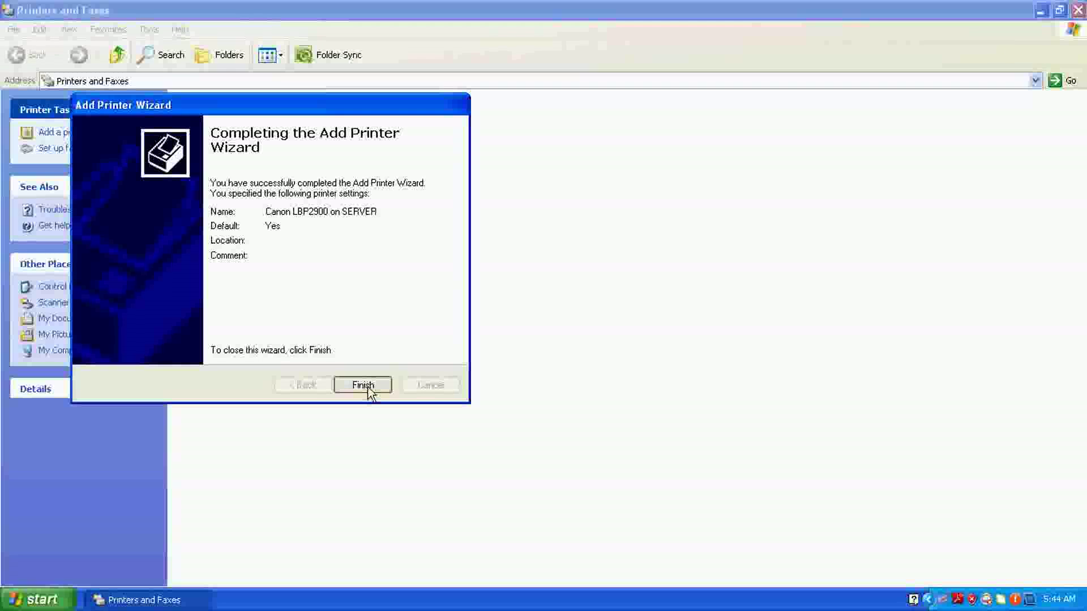
left_click(363, 385)
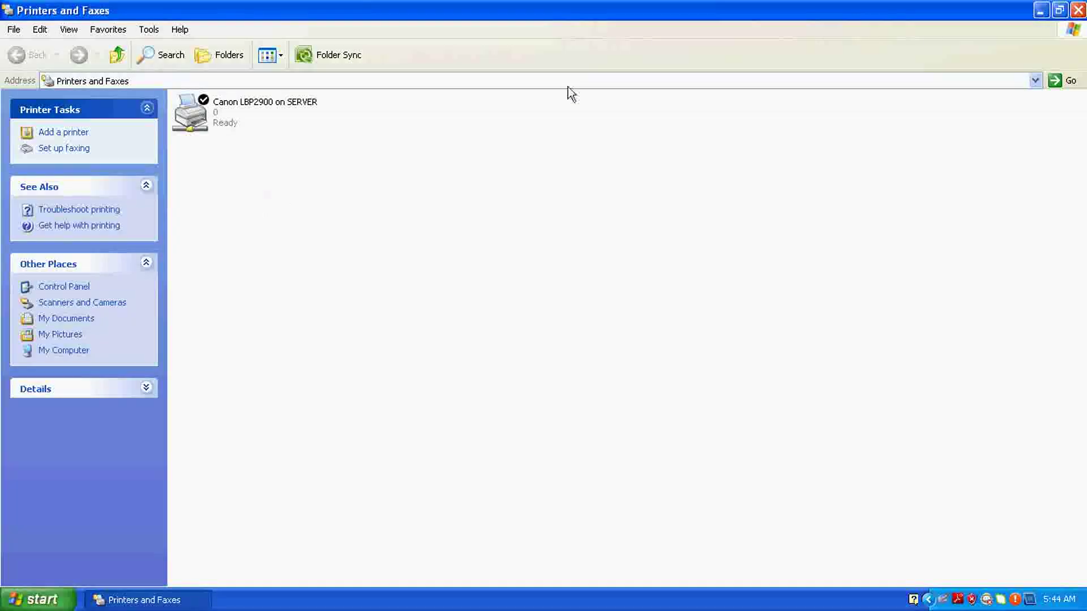
left_click(1077, 10)
left_click(38, 599)
left_click(505, 463)
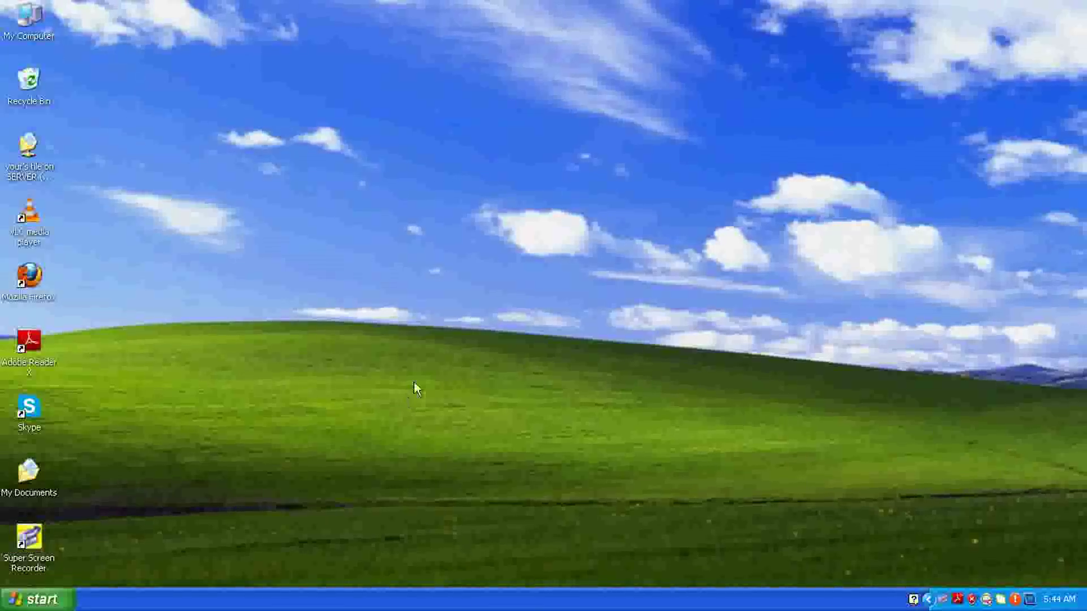
right_click(942, 599)
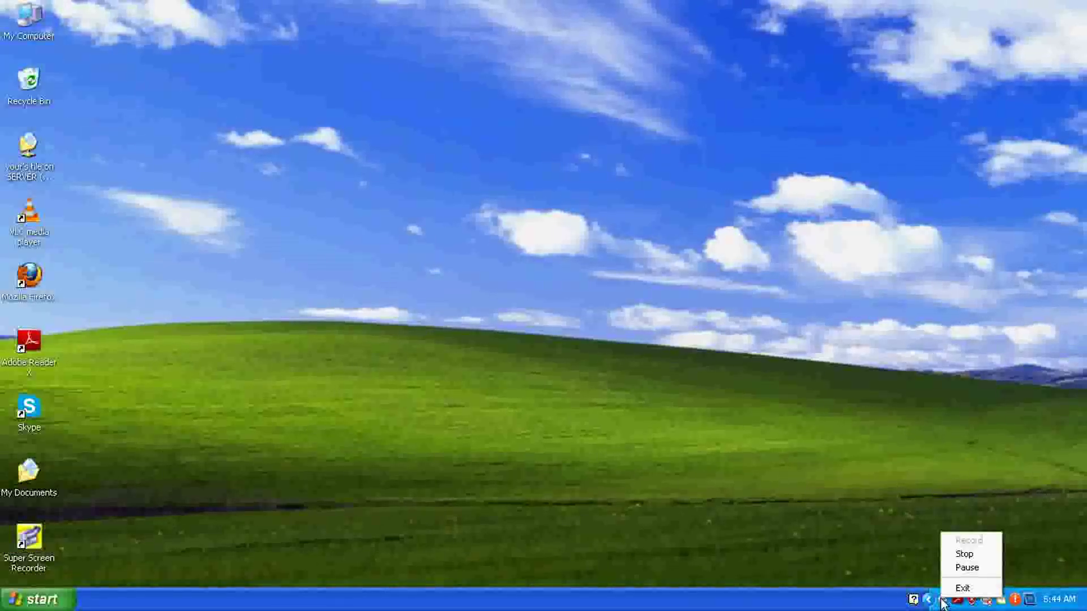